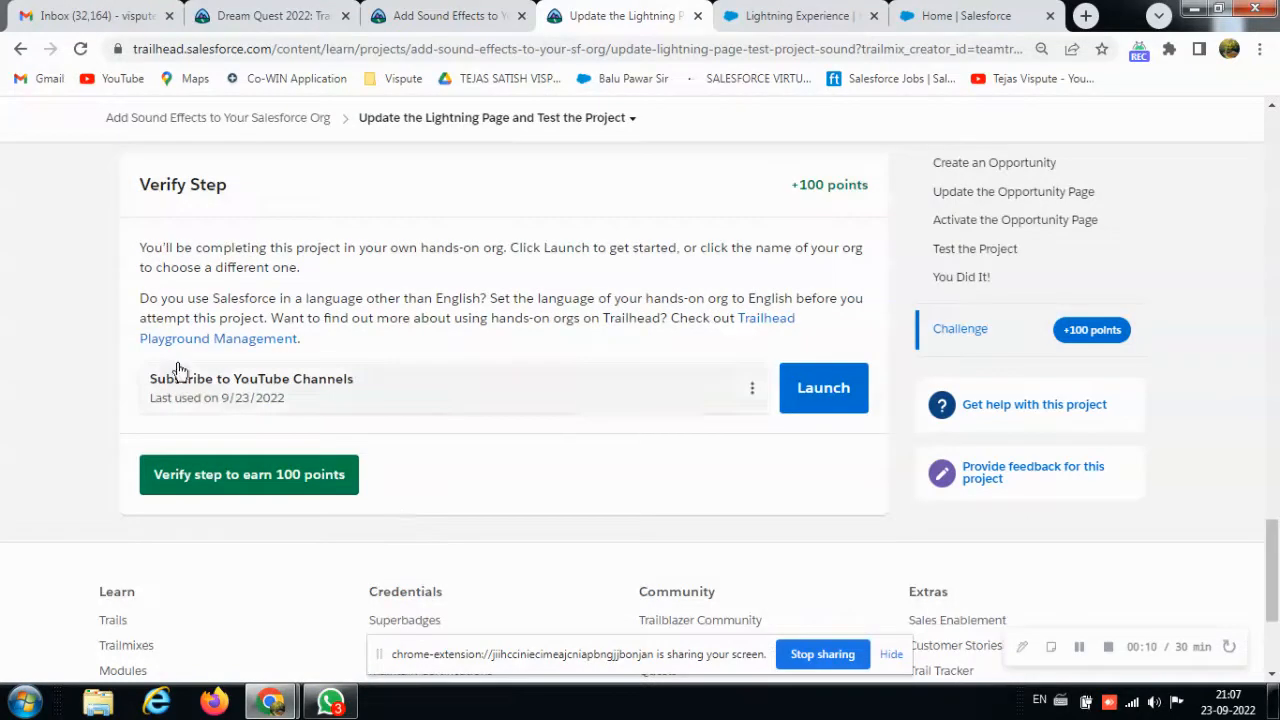
- Open Setup in the playground org and place its browser tab right after the Trailhead instructions tab
drag(150, 378, 368, 382)
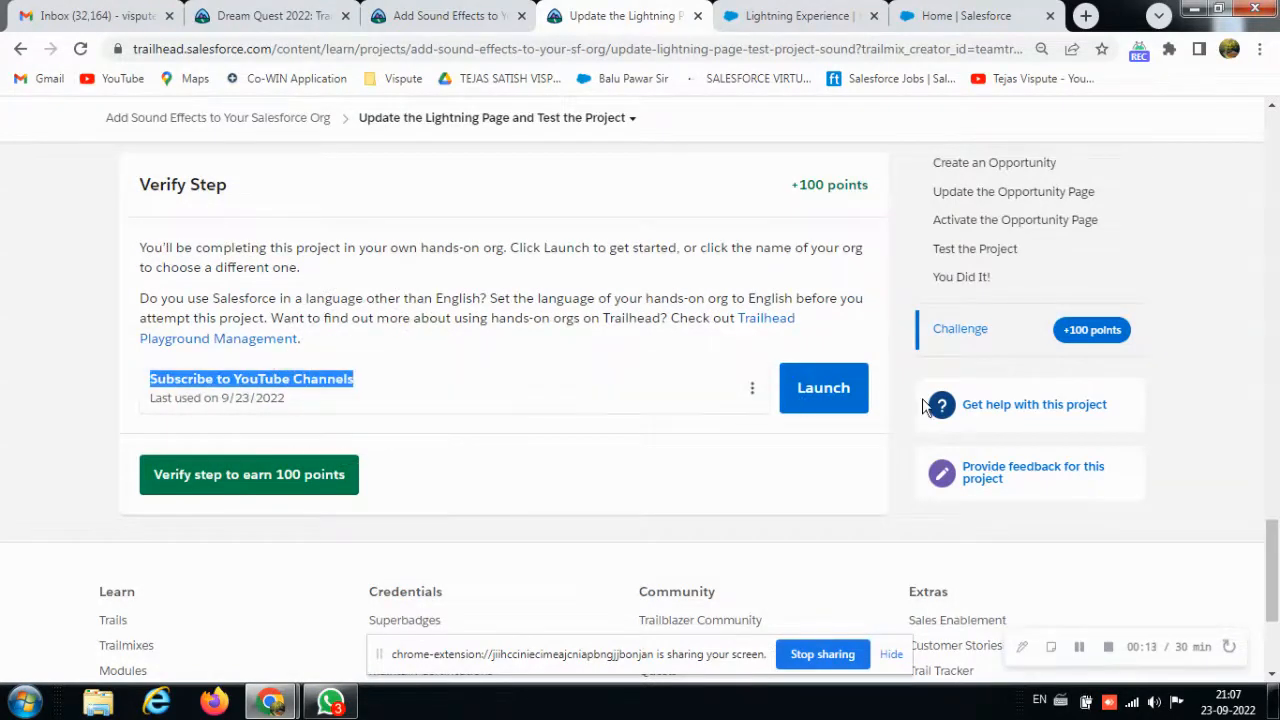
click(840, 16)
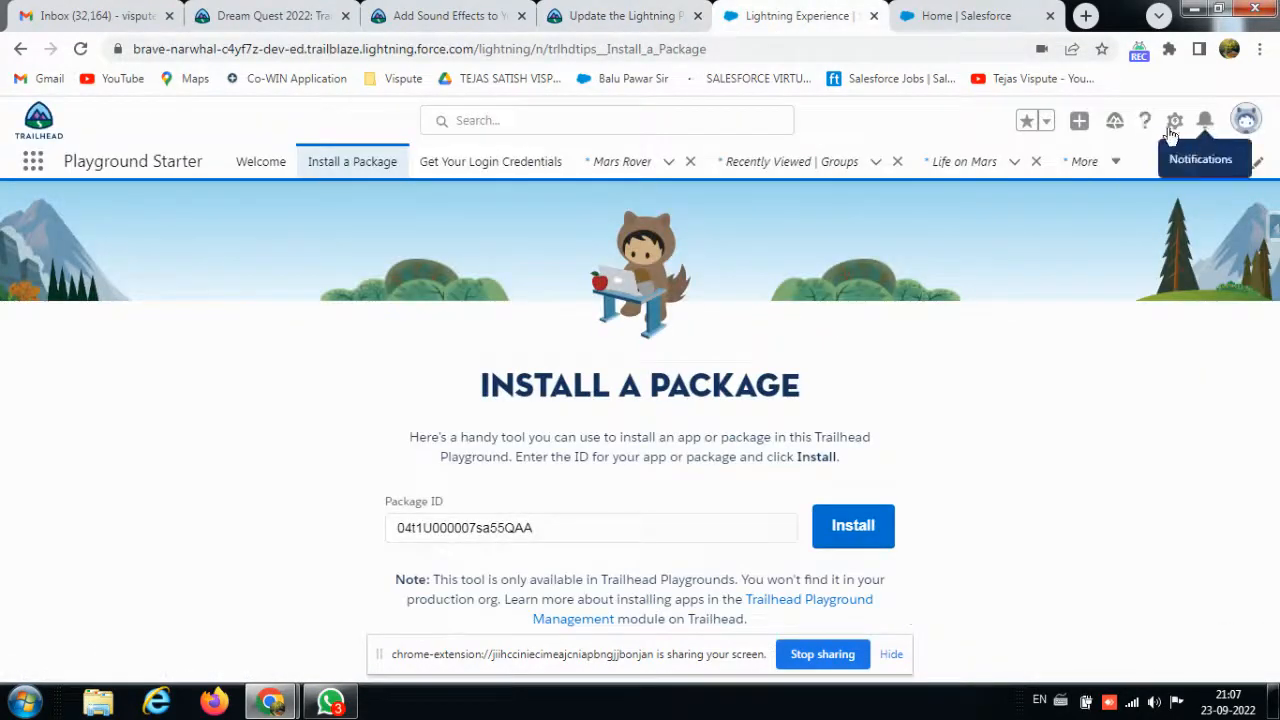
click(1175, 120)
click(1097, 171)
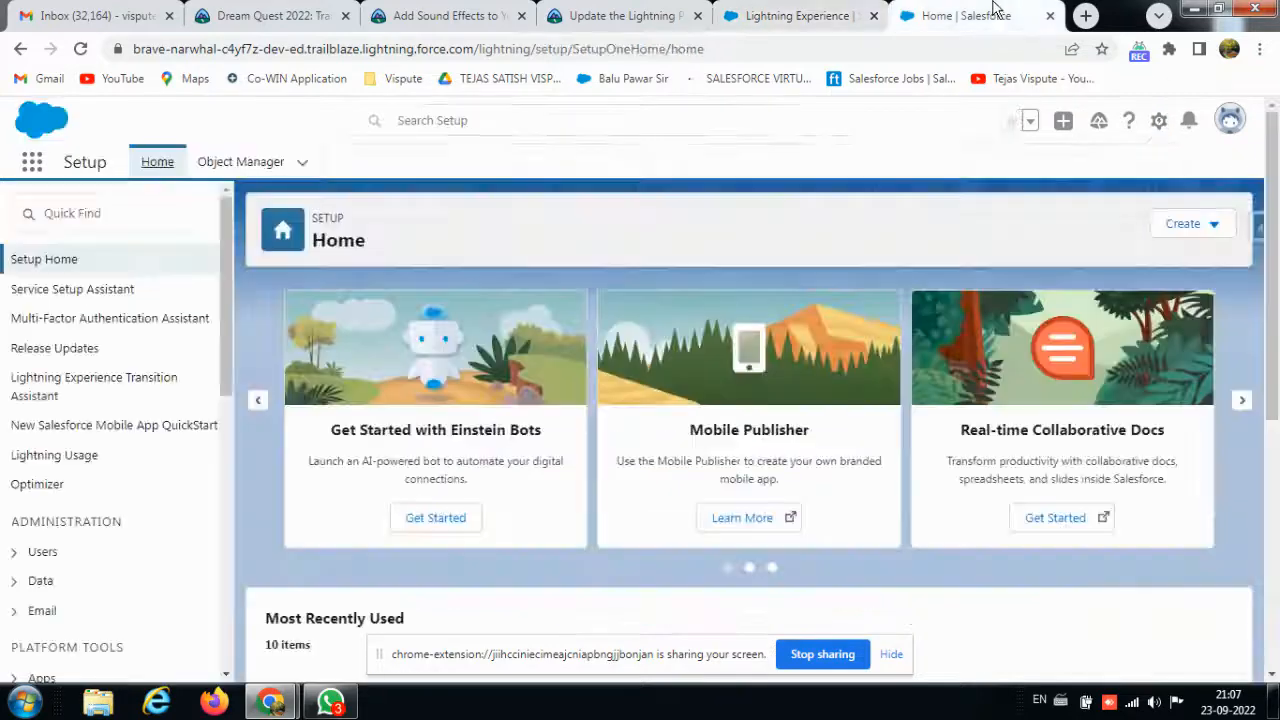
drag(965, 15, 781, 10)
- Check the start of the Trailhead project instructions and open the Sales app in the playground org
click(640, 15)
scroll(470, 326, up, 15)
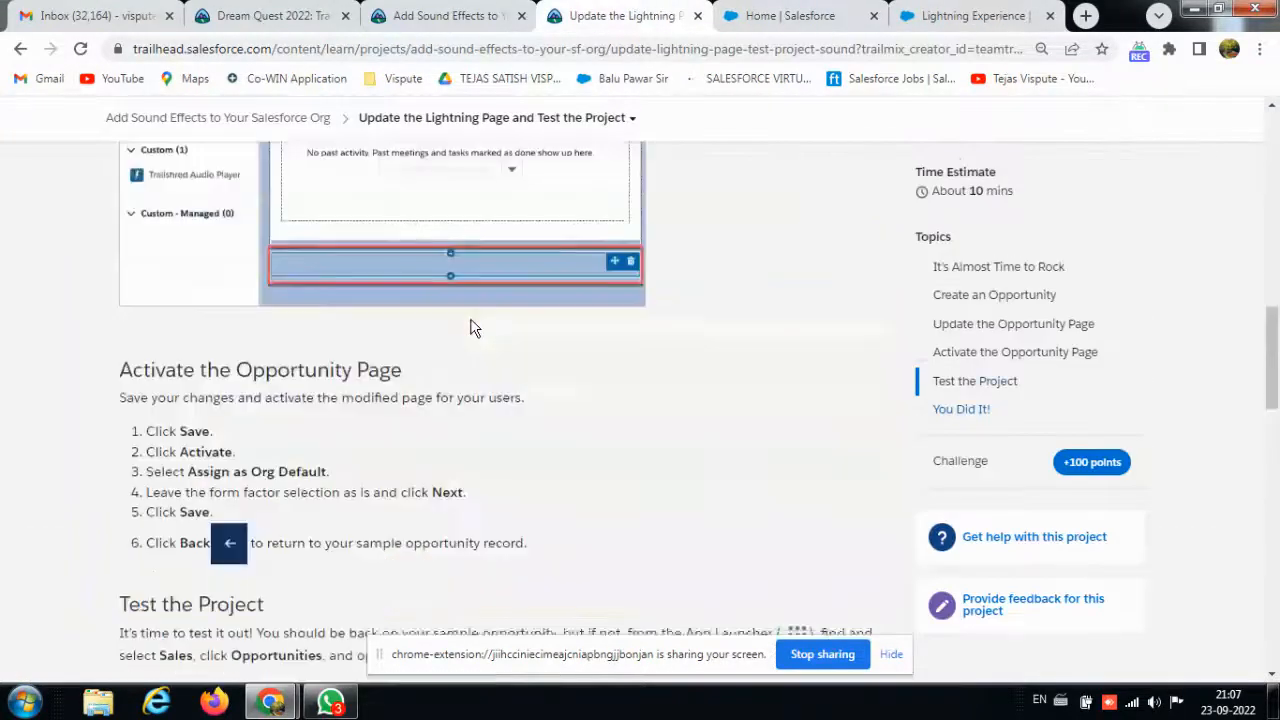
scroll(472, 326, up, 6)
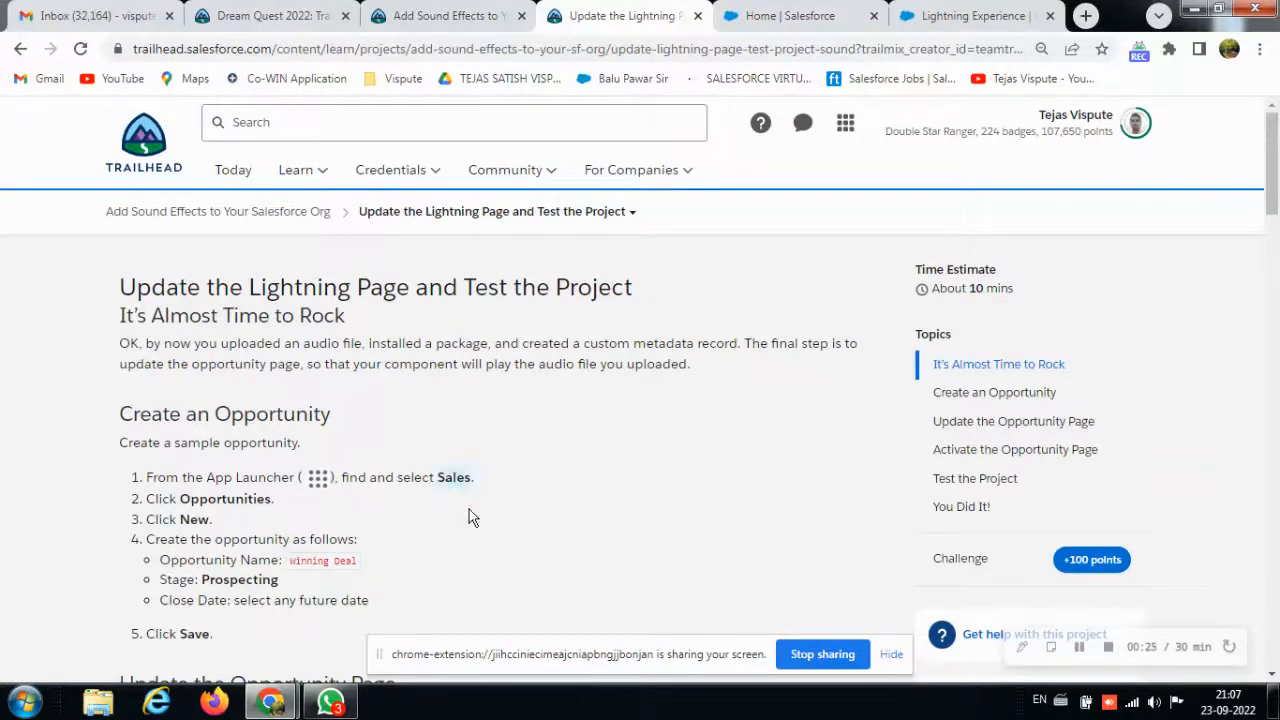
click(800, 15)
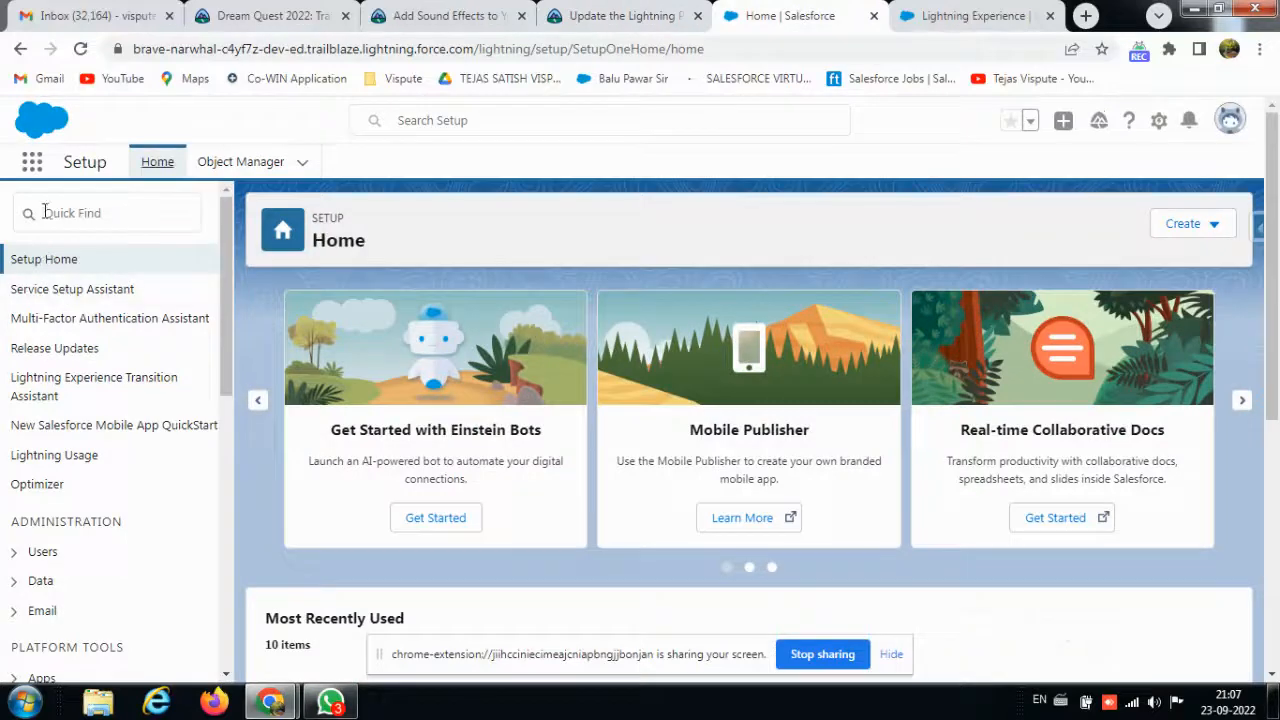
click(32, 163)
text(Sales)
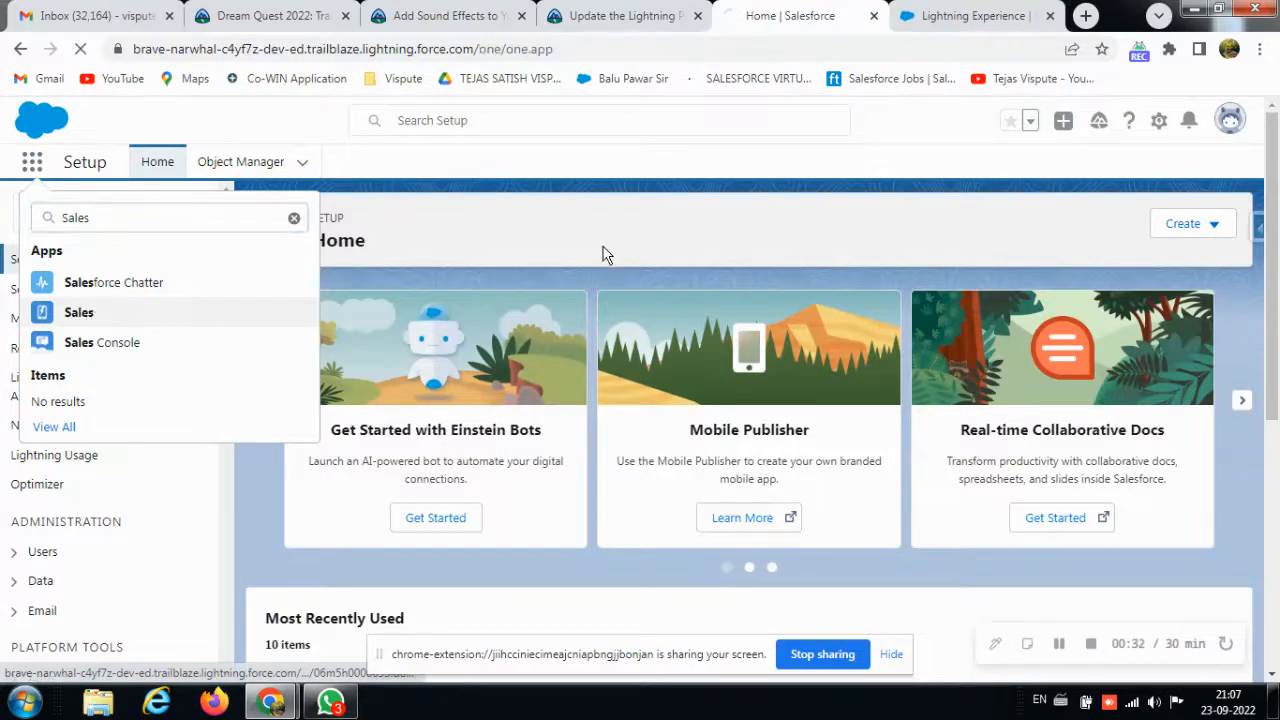
- Copy the opportunity name "Winning Deal" from the Trailhead instructions
click(622, 15)
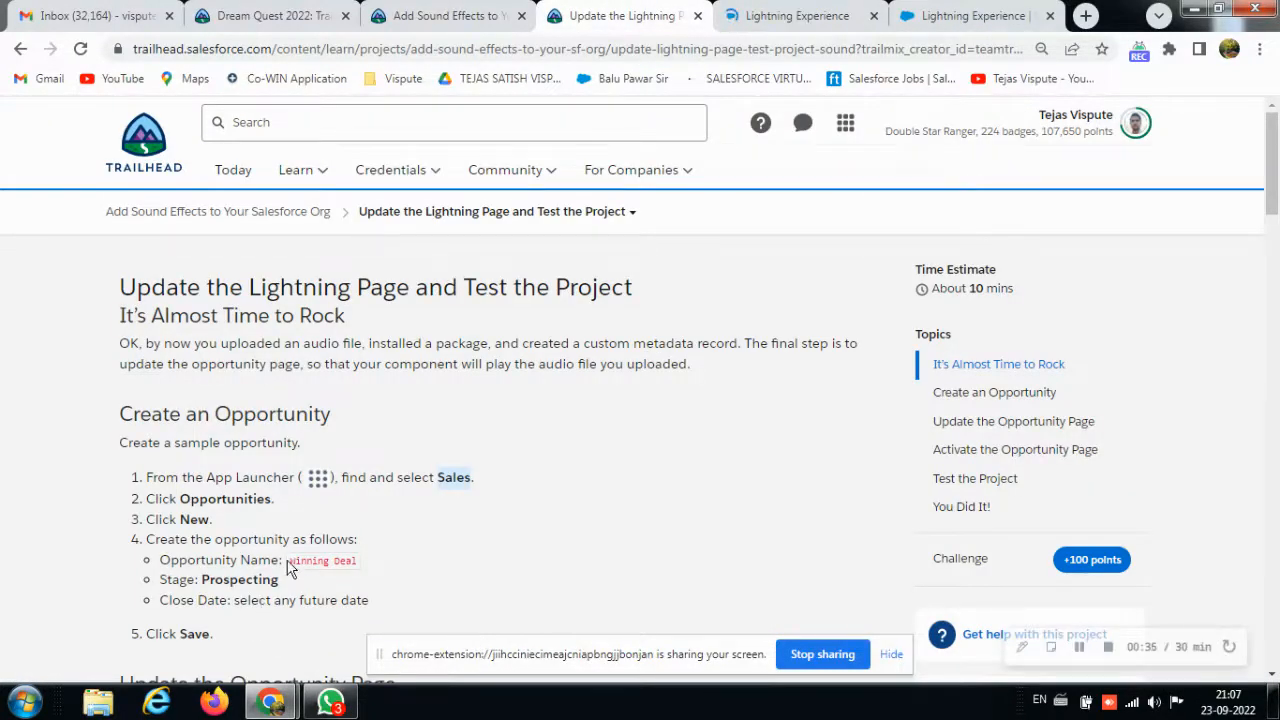
drag(288, 566, 340, 580)
click(342, 560)
drag(304, 563, 359, 559)
key(ctrl+c)
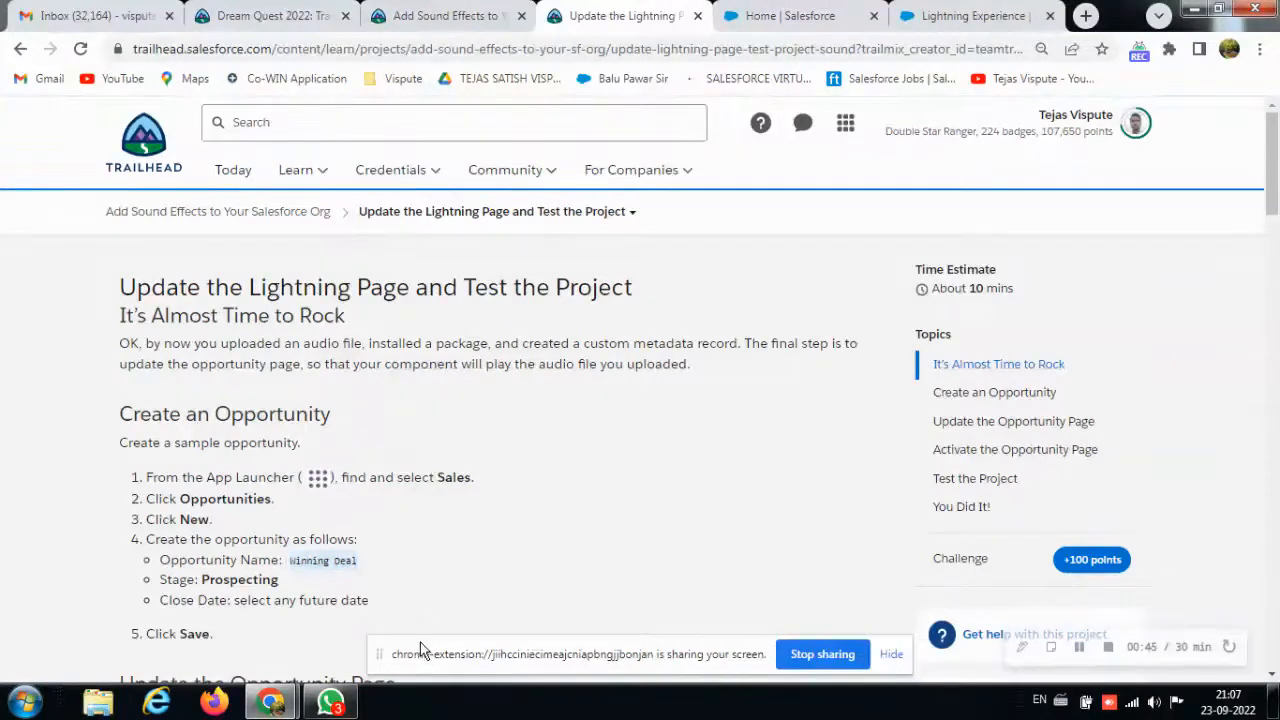
- Start a new opportunity in the Sales app and name it "Winning Deal" using the copied text
click(790, 15)
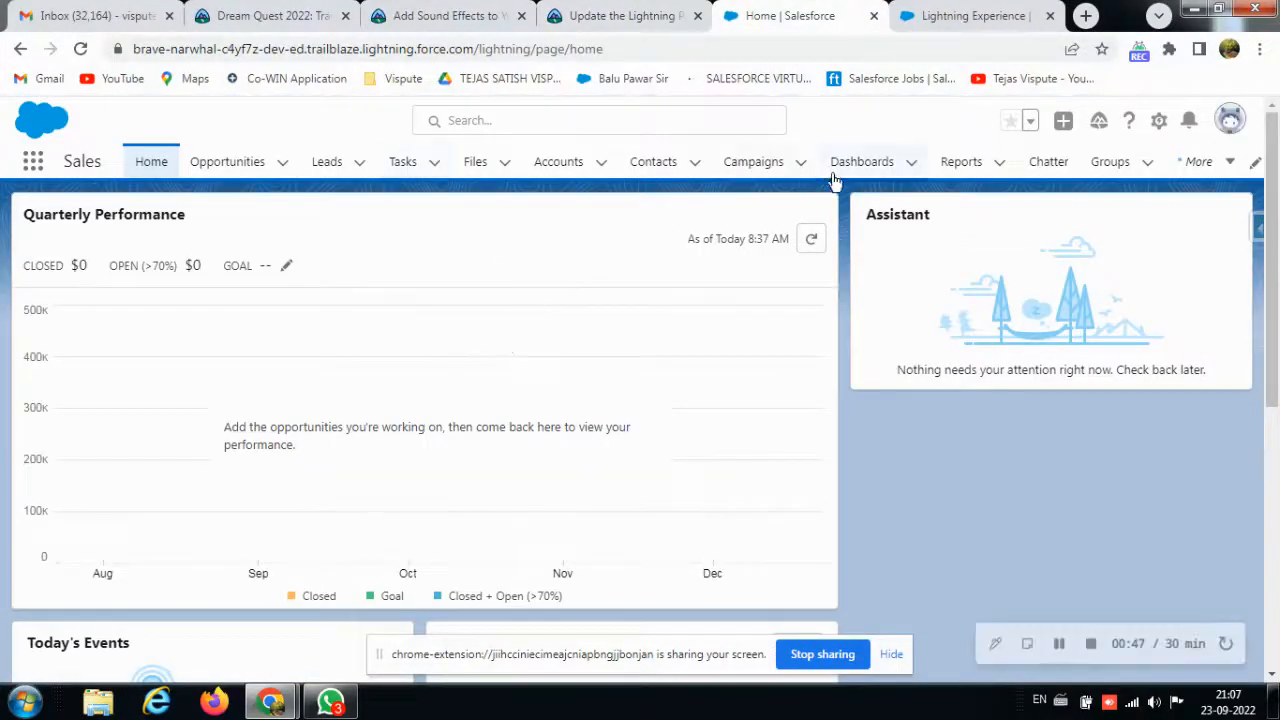
click(253, 165)
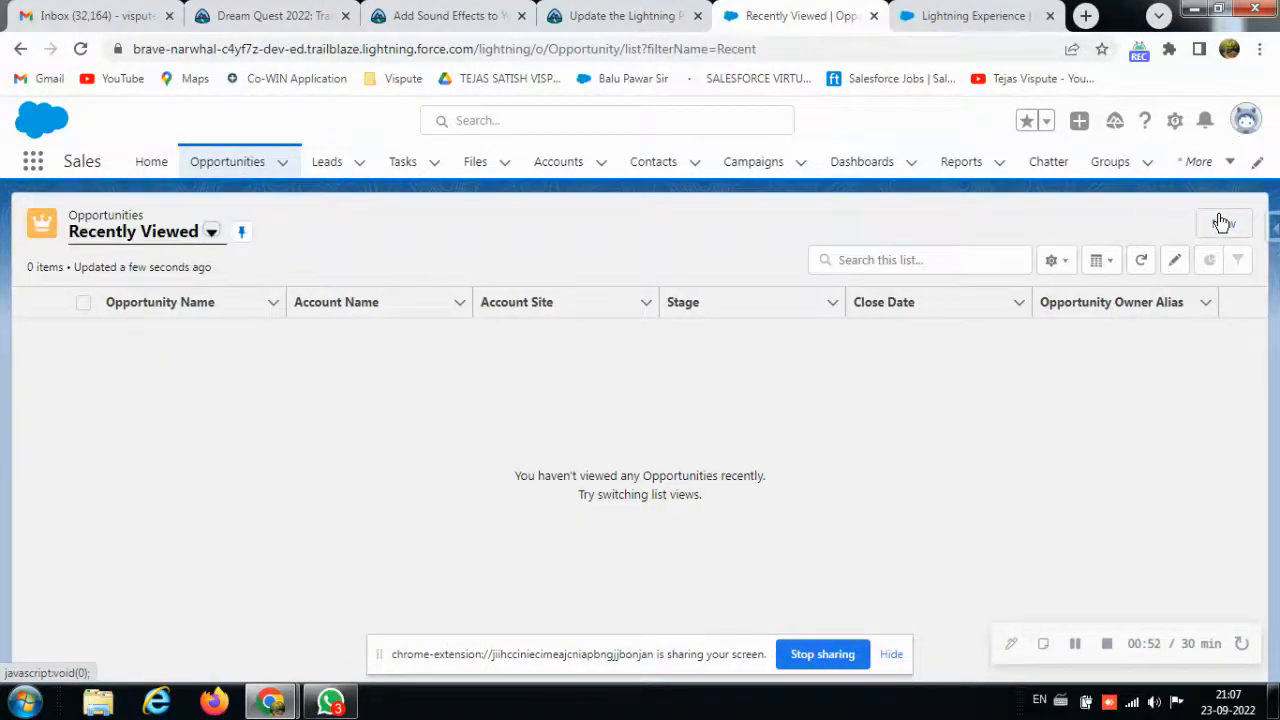
click(1221, 222)
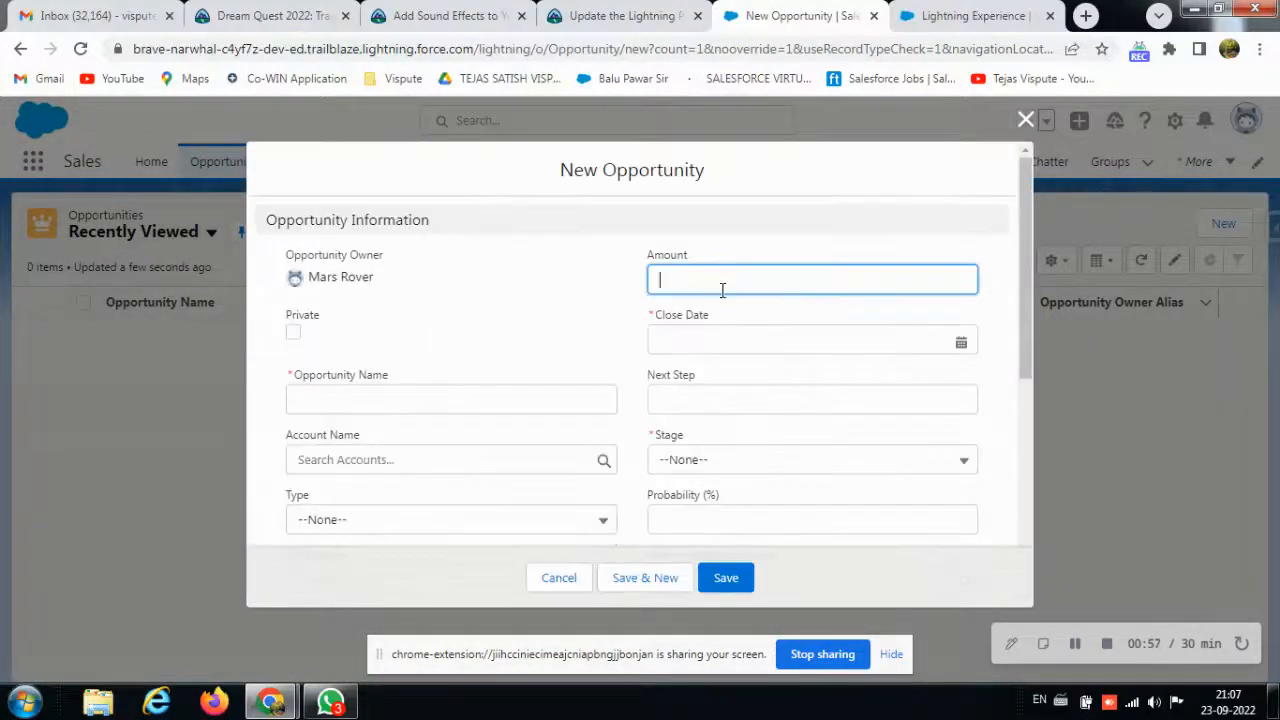
click(622, 16)
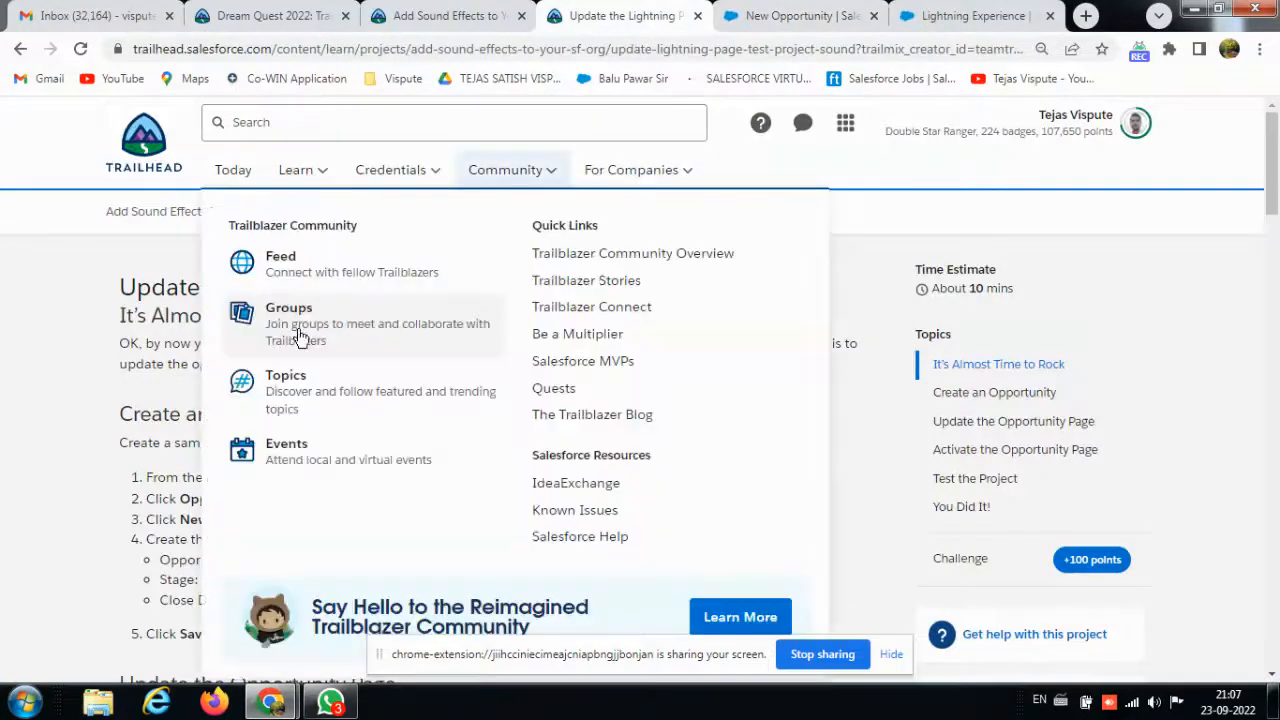
scroll(24, 484, down, 2)
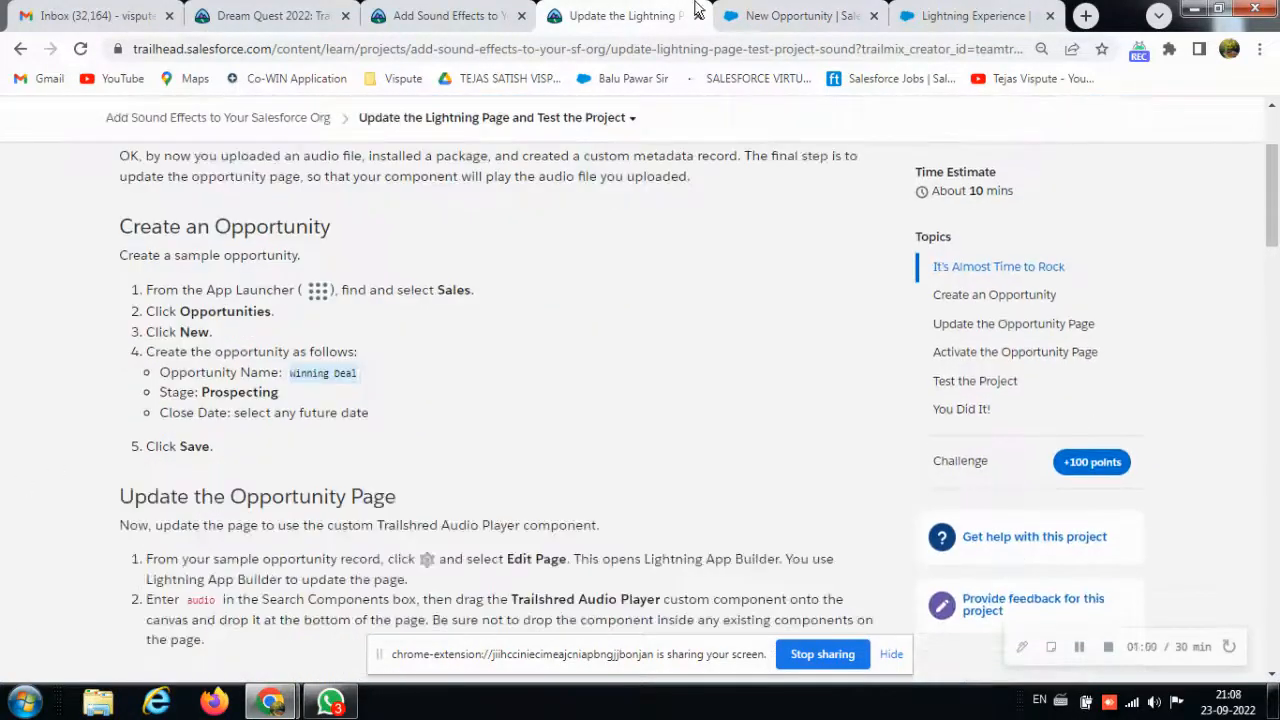
click(726, 16)
click(315, 398)
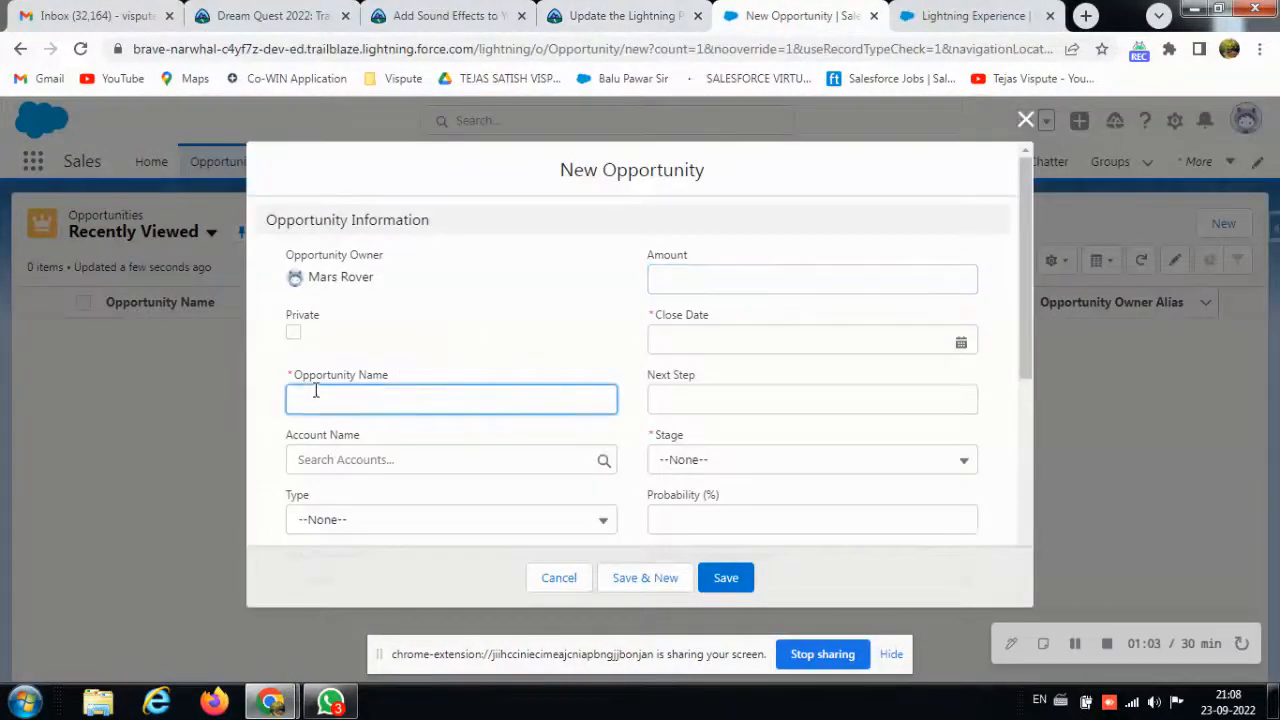
key(ctrl+v)
- Look up the required stage in the Trailhead instructions and set the new opportunity's Stage to Prospecting
click(645, 12)
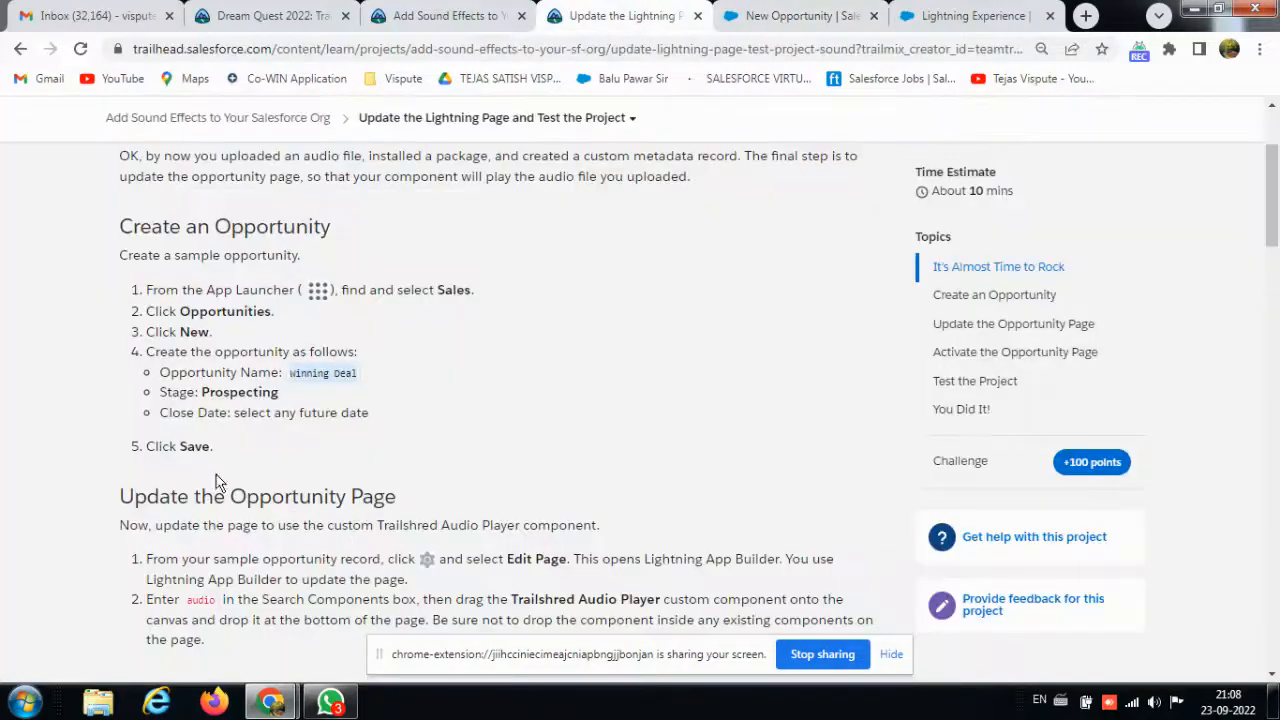
drag(201, 392, 358, 398)
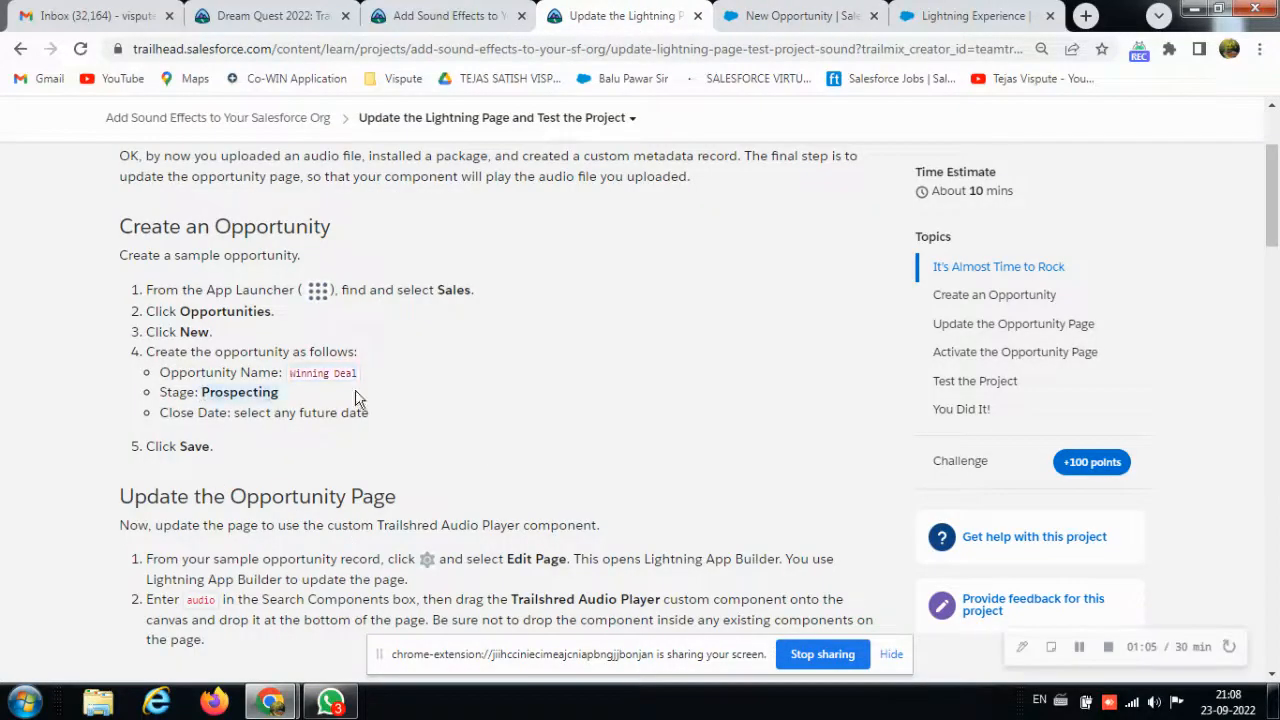
click(785, 10)
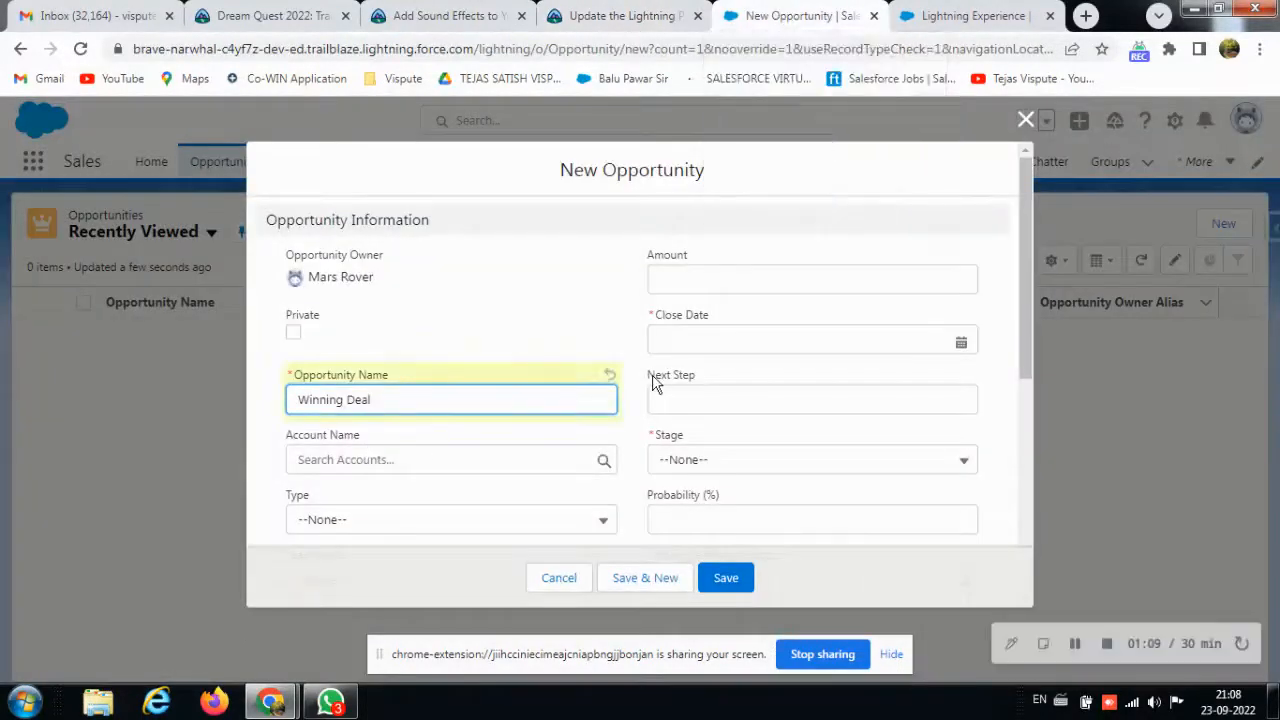
scroll(451, 429, down, 2)
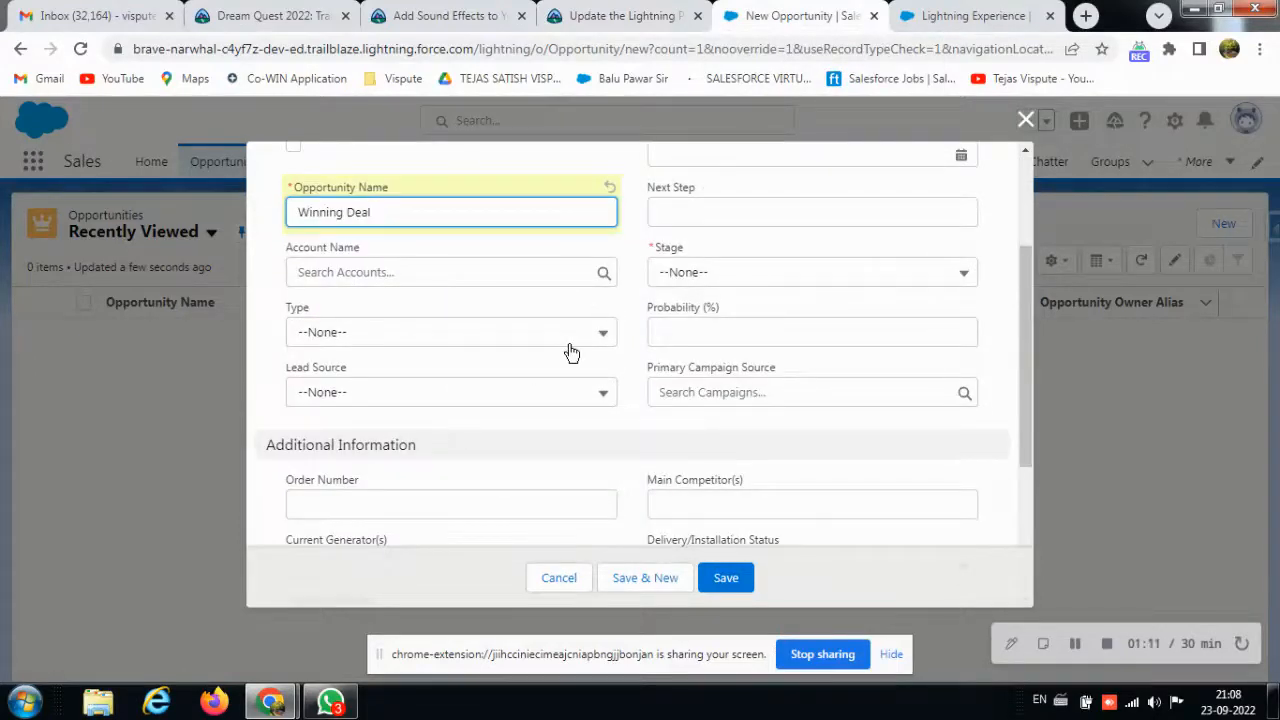
click(571, 340)
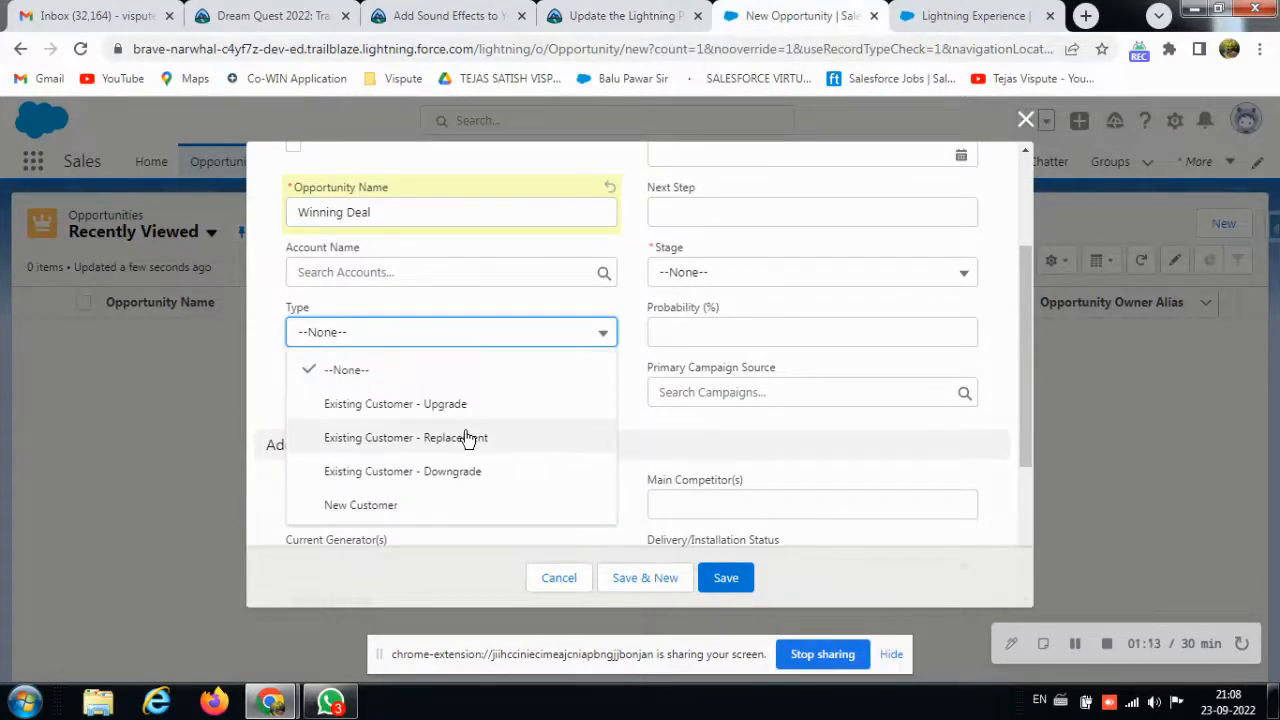
click(98, 388)
click(622, 16)
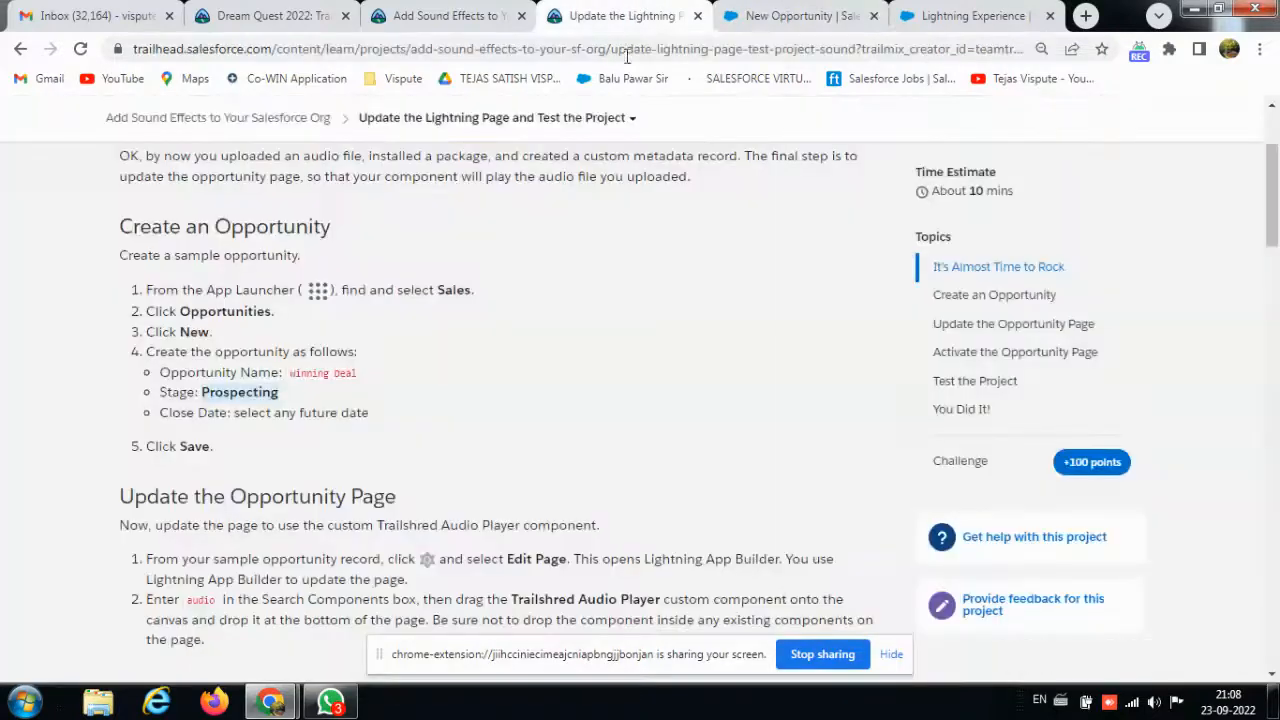
click(800, 16)
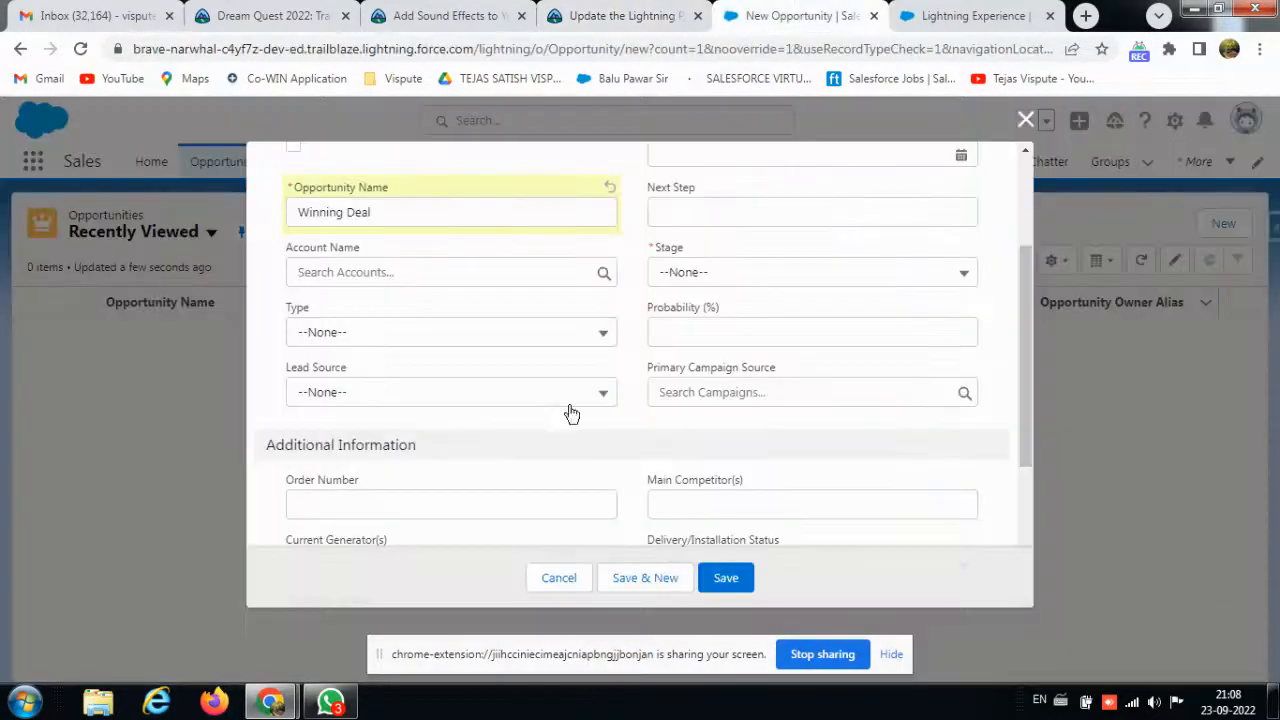
click(786, 283)
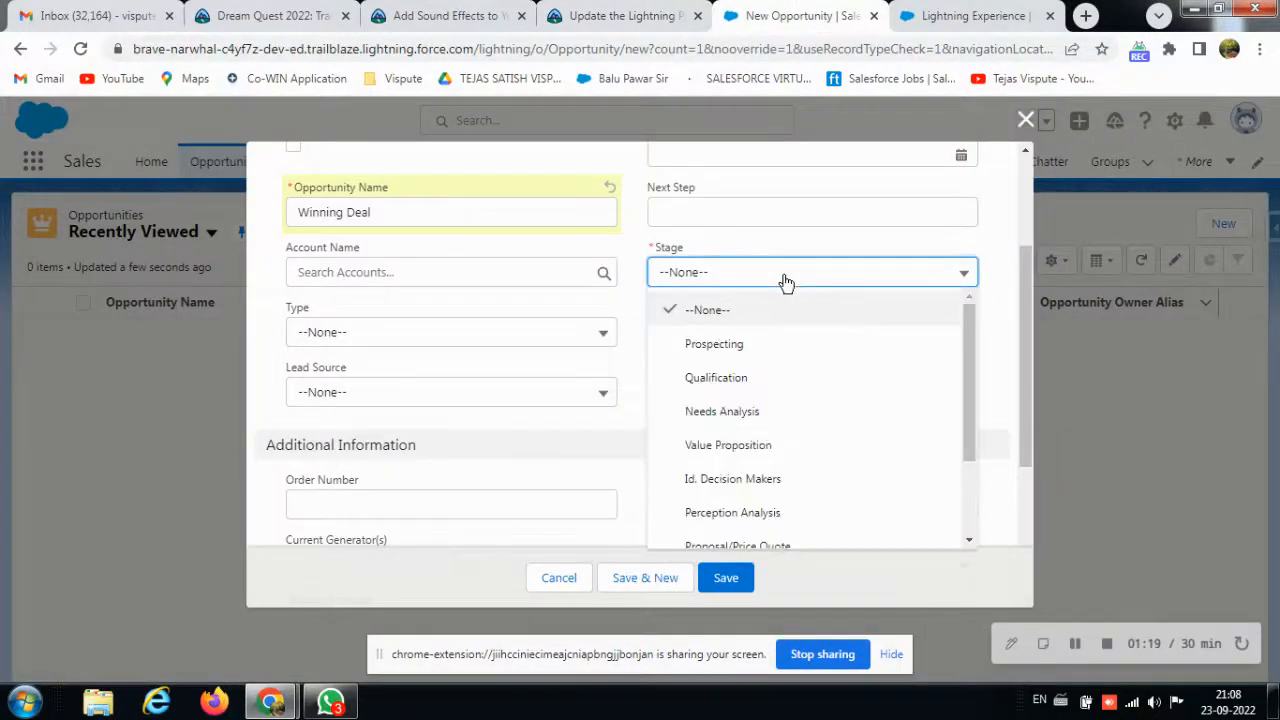
click(714, 345)
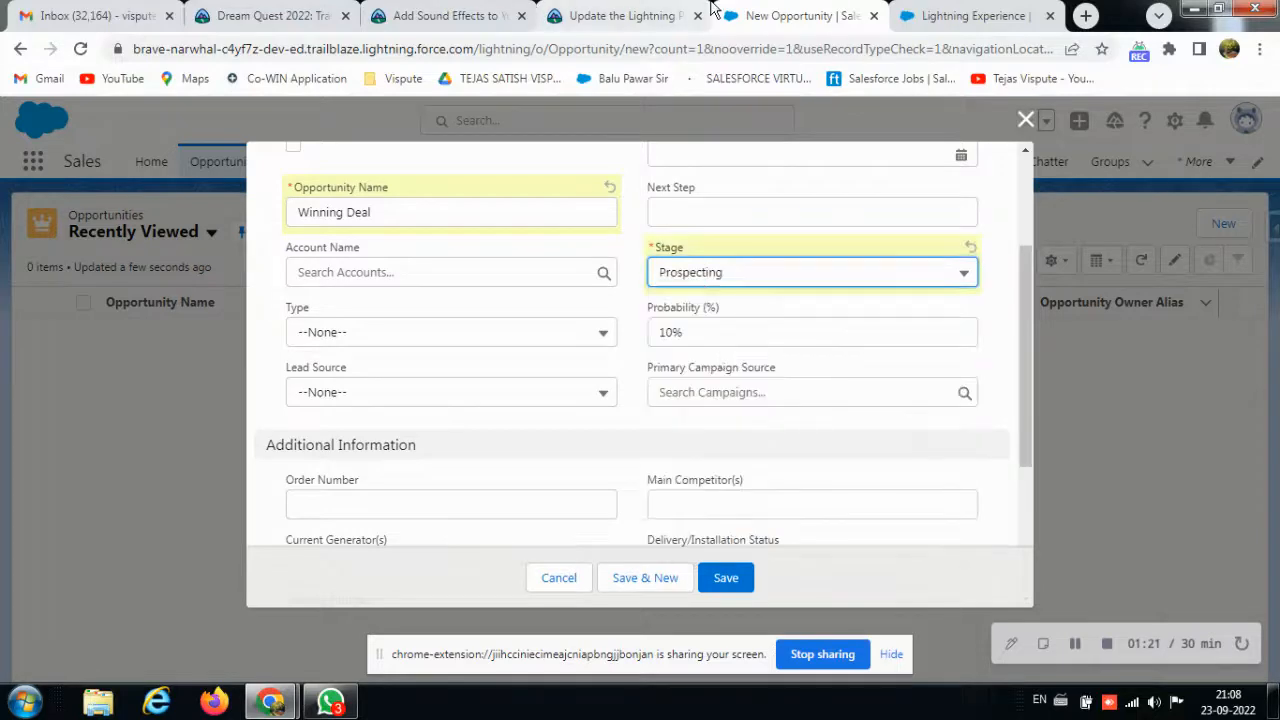
- Set the new opportunity's Close Date to 10/2/2022, checking the entries against the Trailhead instructions
click(613, 18)
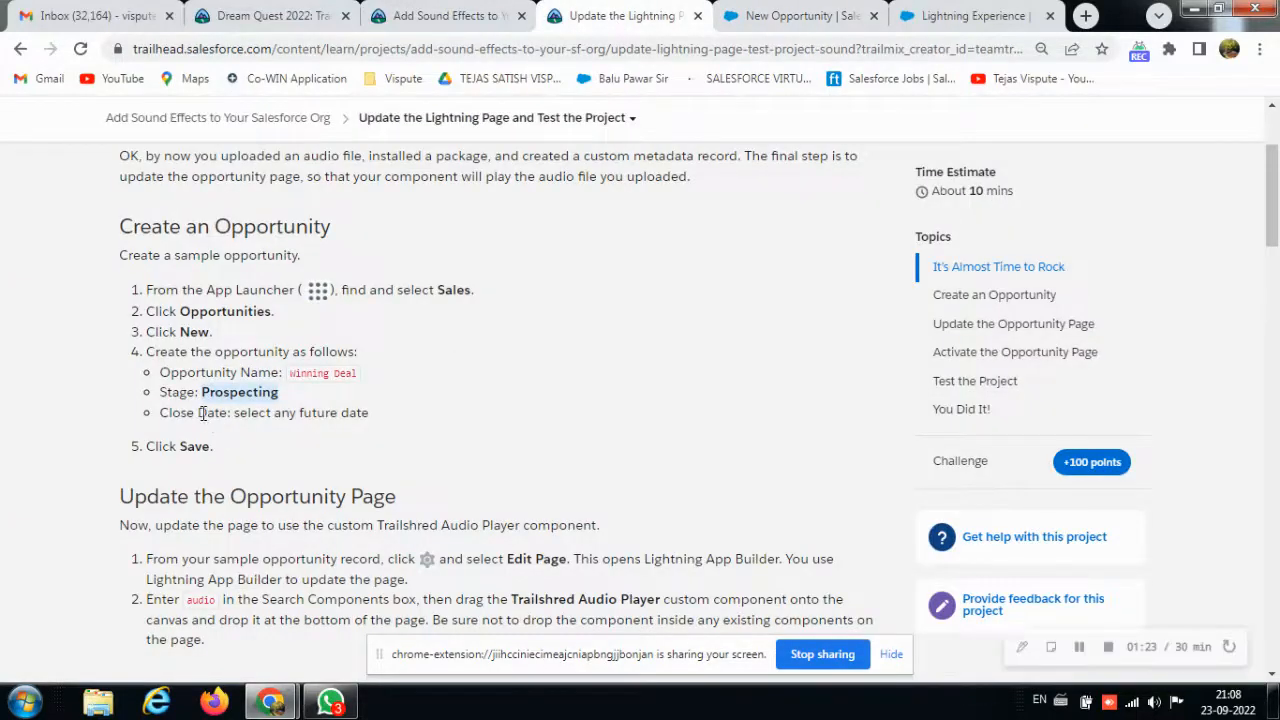
drag(236, 412, 375, 420)
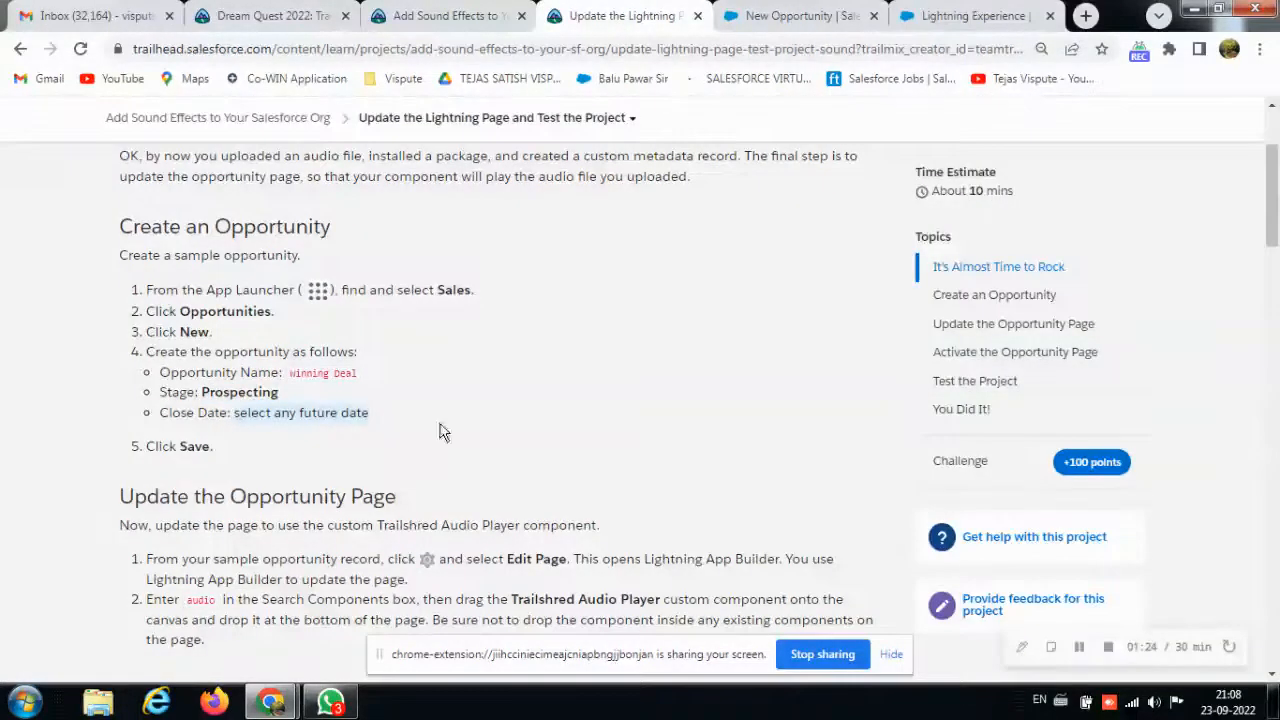
click(790, 16)
click(610, 16)
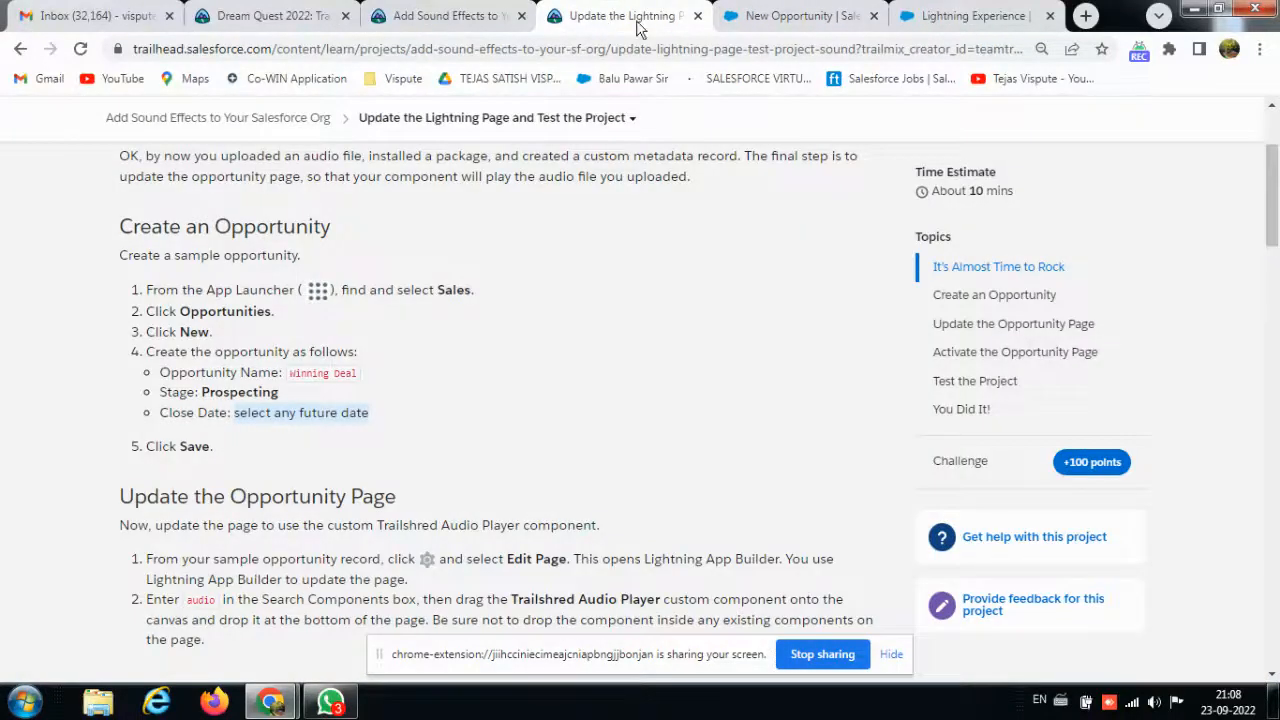
click(790, 16)
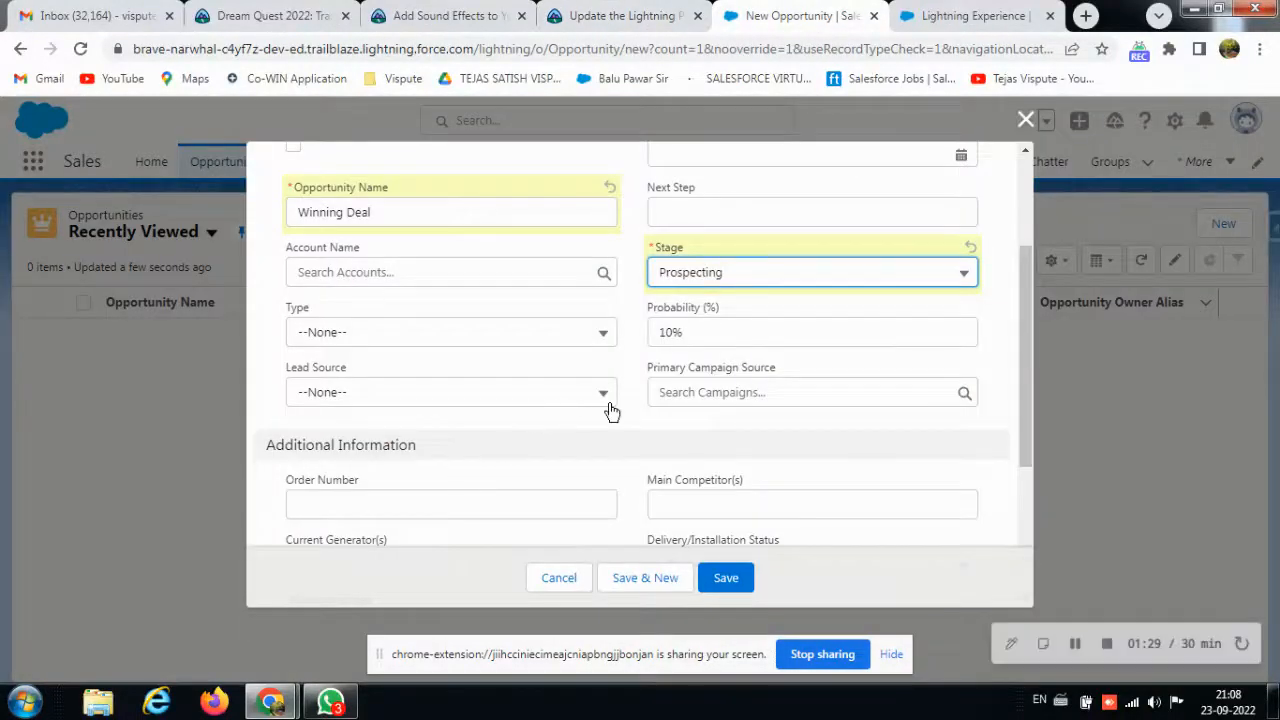
scroll(610, 412, down, 3)
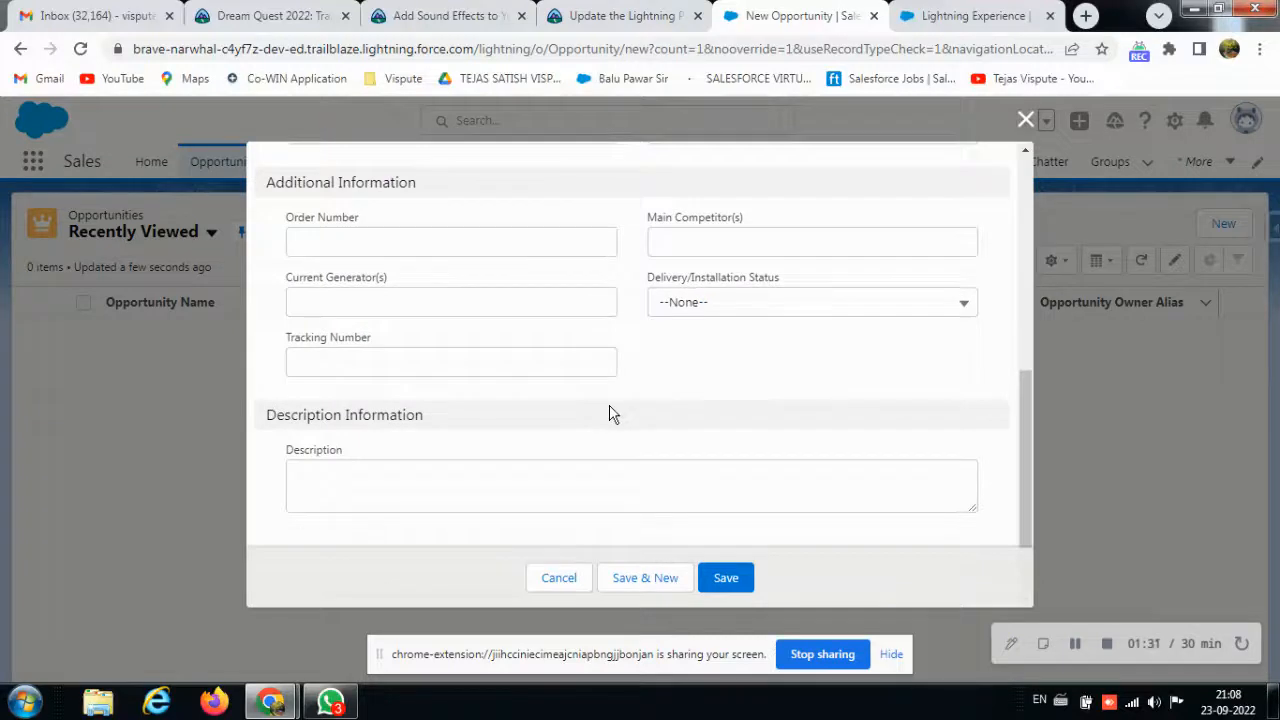
scroll(613, 413, up, 3)
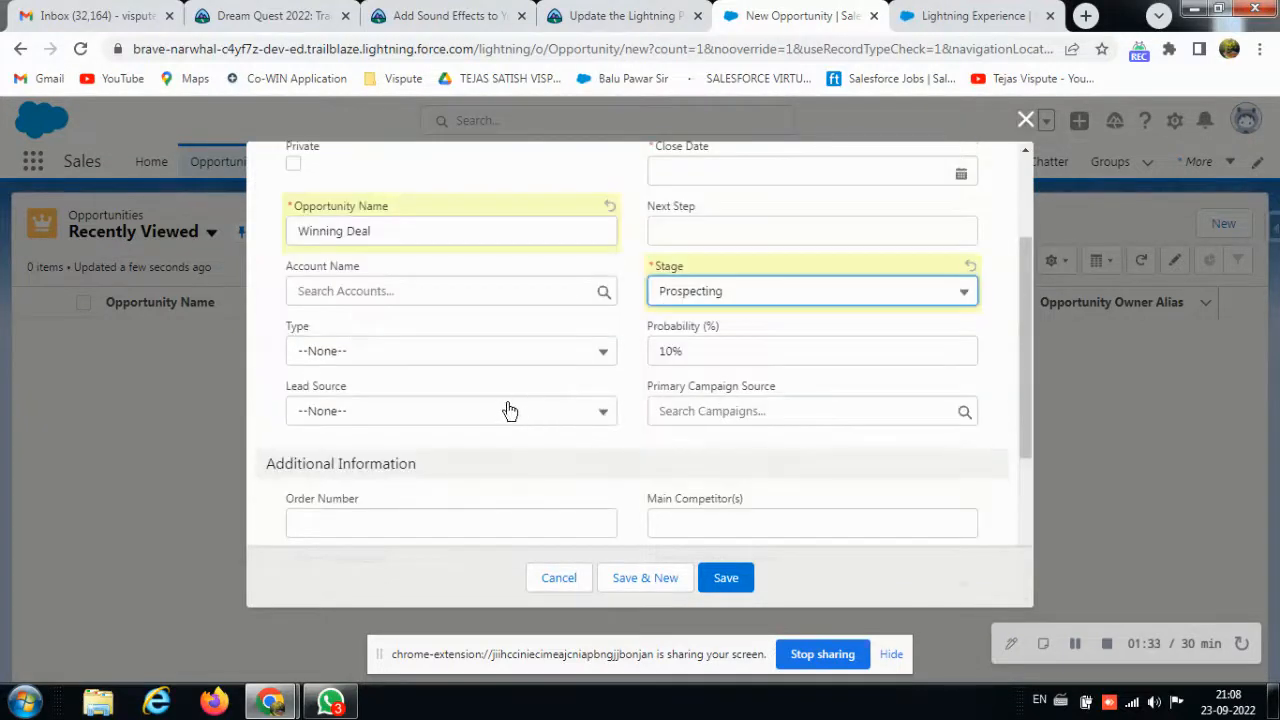
scroll(507, 414, up, 1)
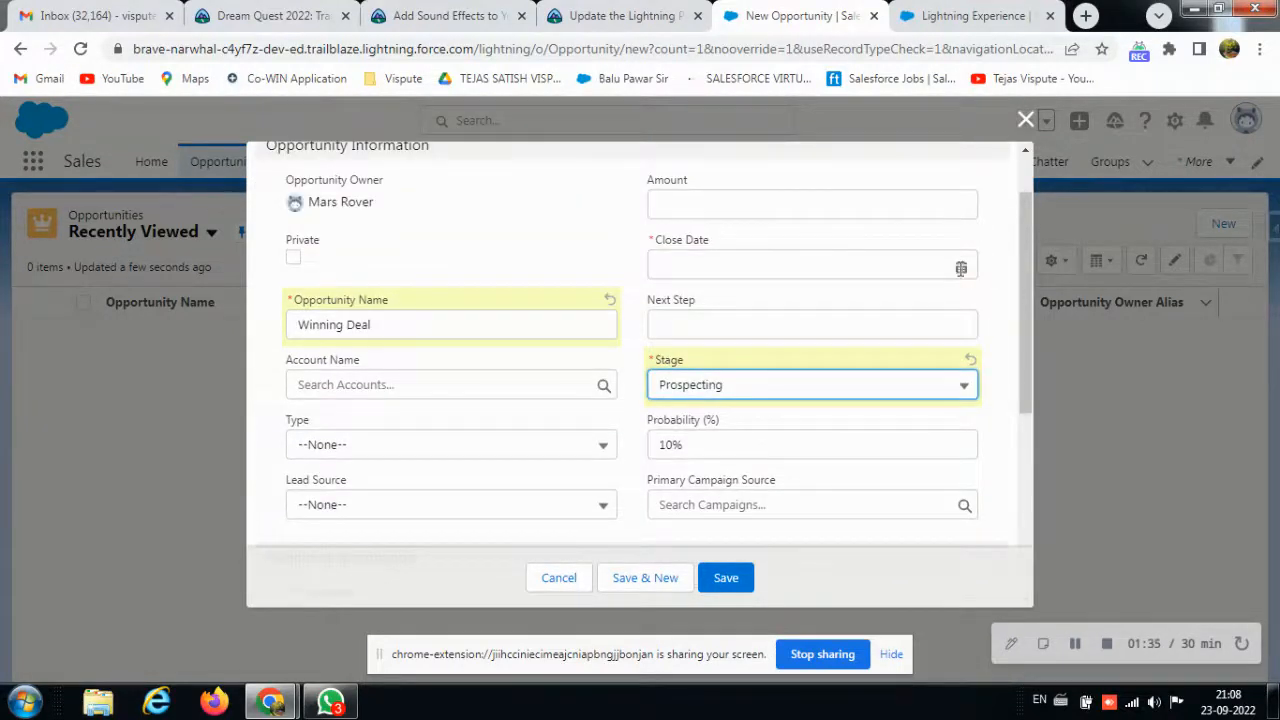
click(961, 267)
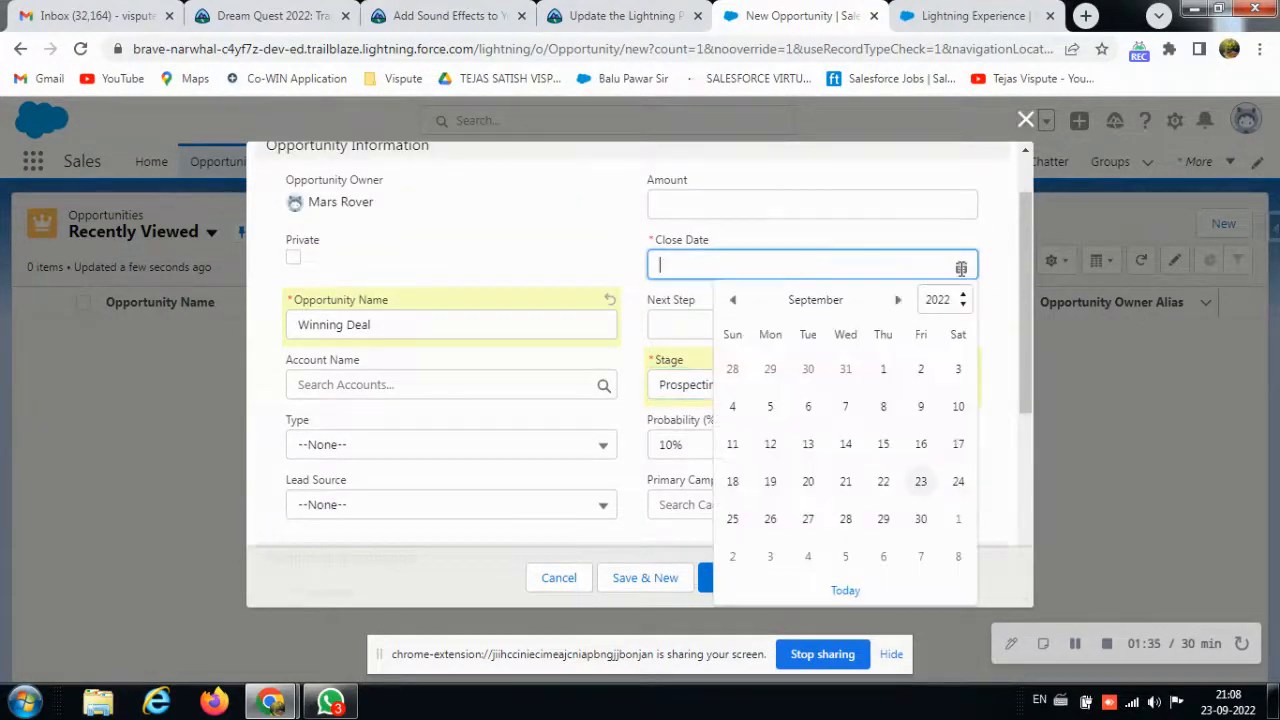
click(897, 300)
click(730, 410)
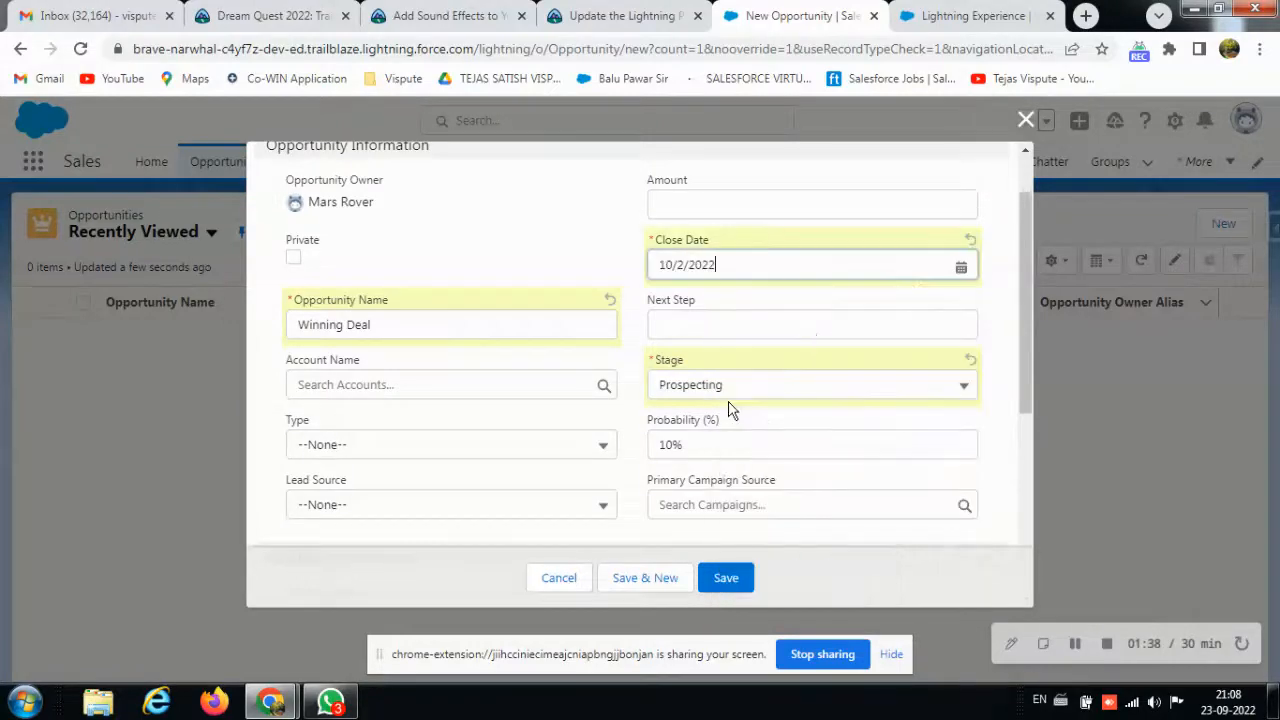
click(615, 15)
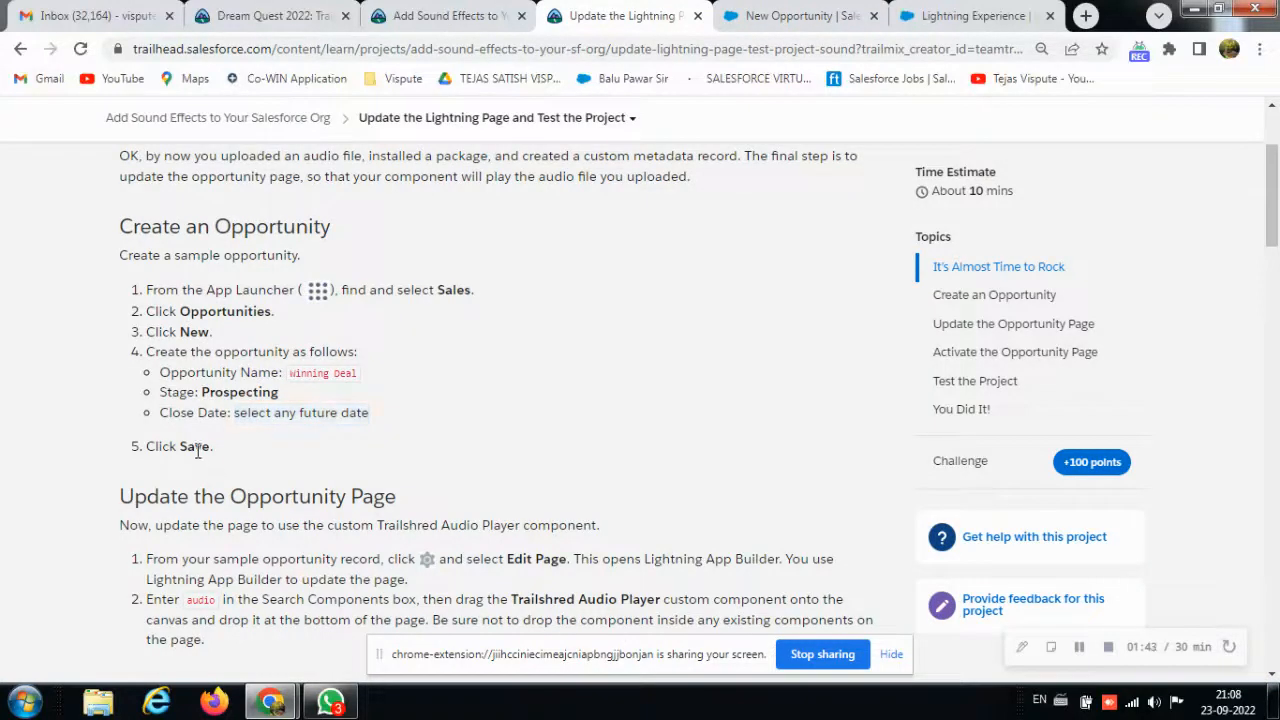
click(853, 12)
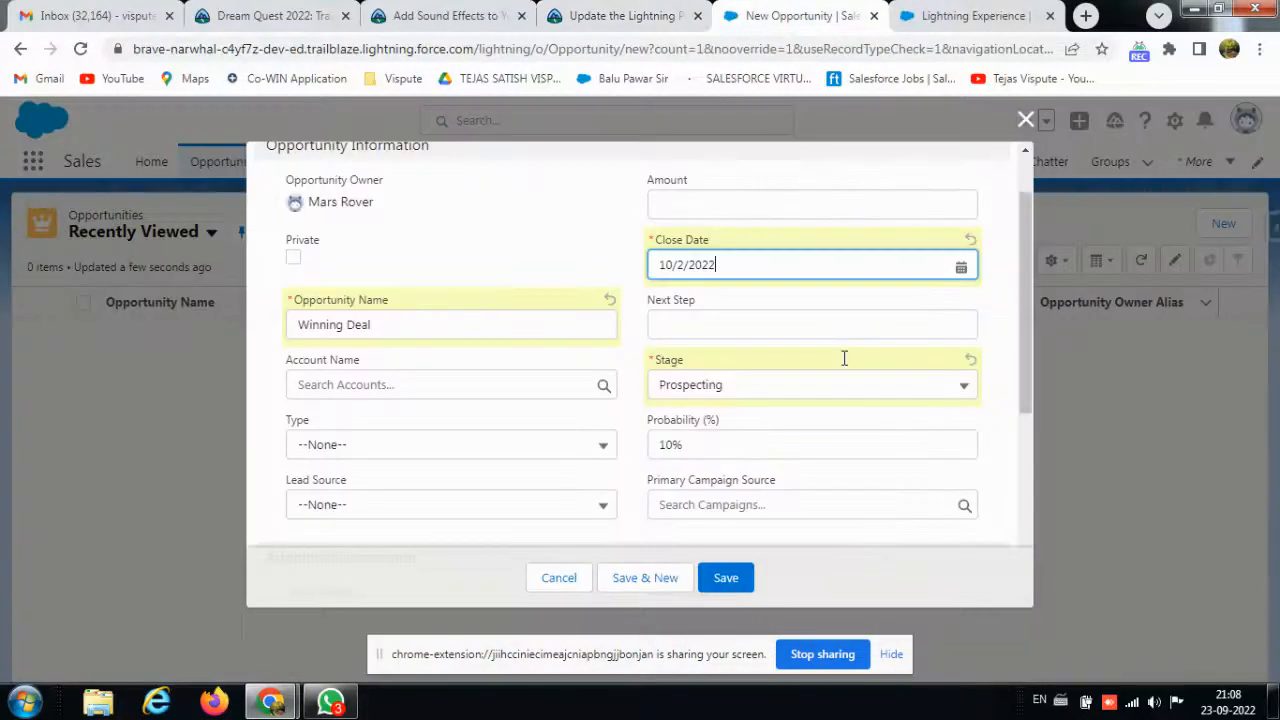
- Save the new Winning Deal opportunity and review the Trailhead instructions under Update the Opportunity Page
click(726, 578)
click(620, 15)
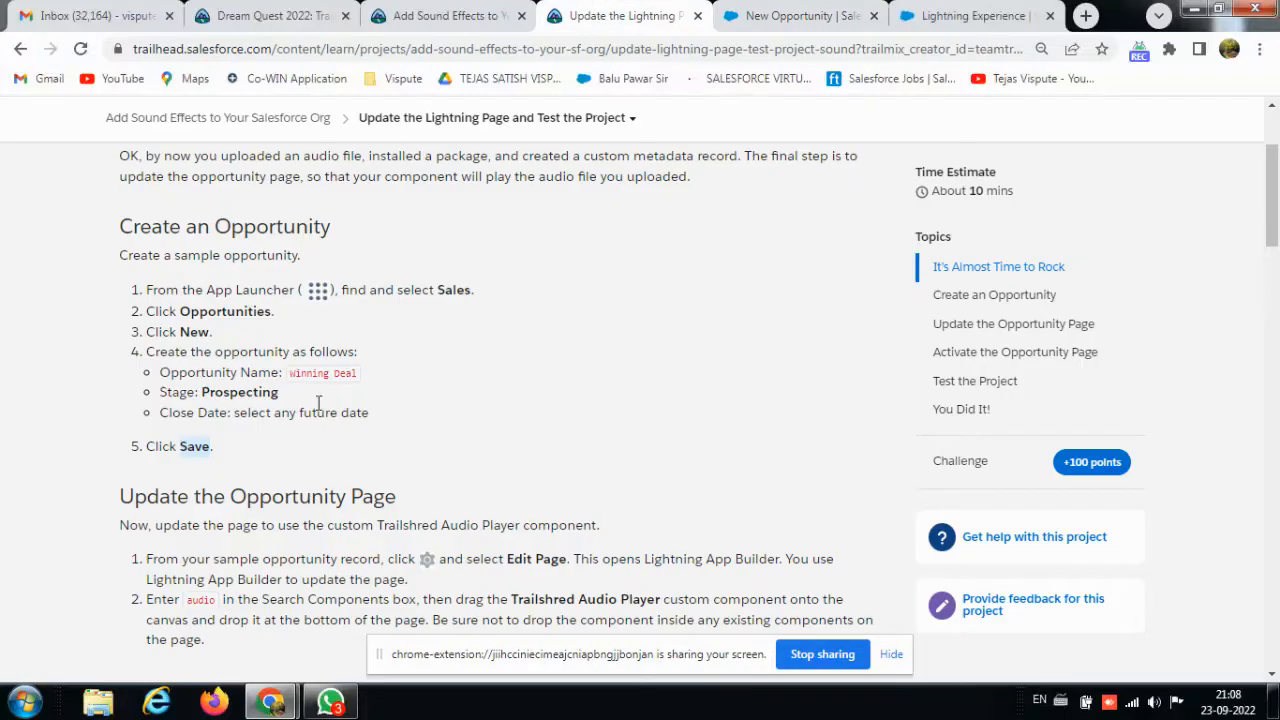
scroll(318, 403, down, 2)
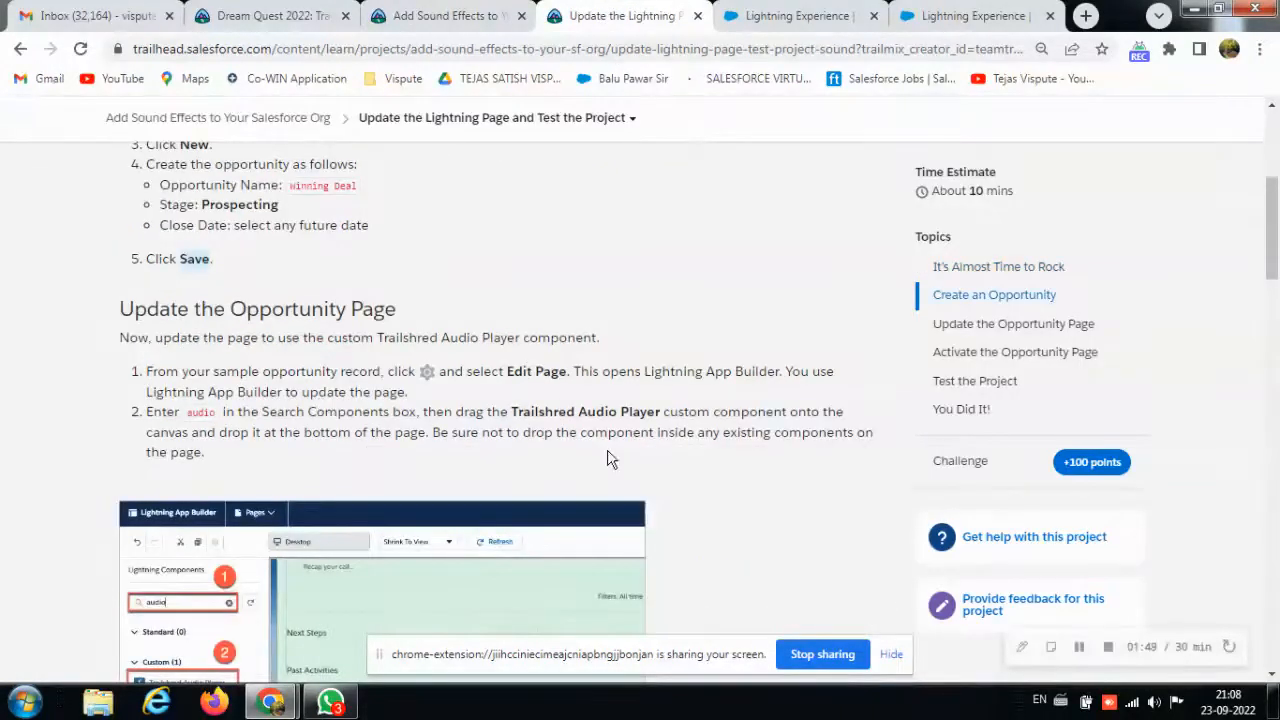
scroll(1066, 644, down, 1)
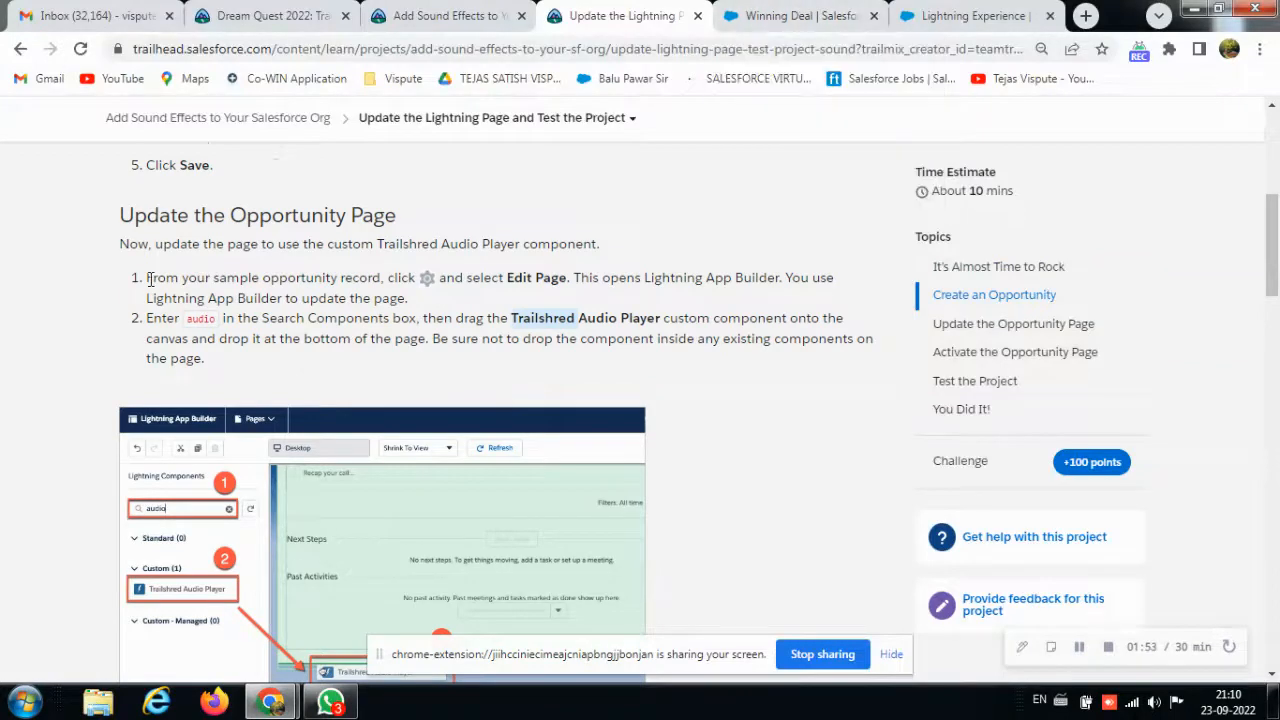
drag(148, 280, 530, 361)
click(790, 15)
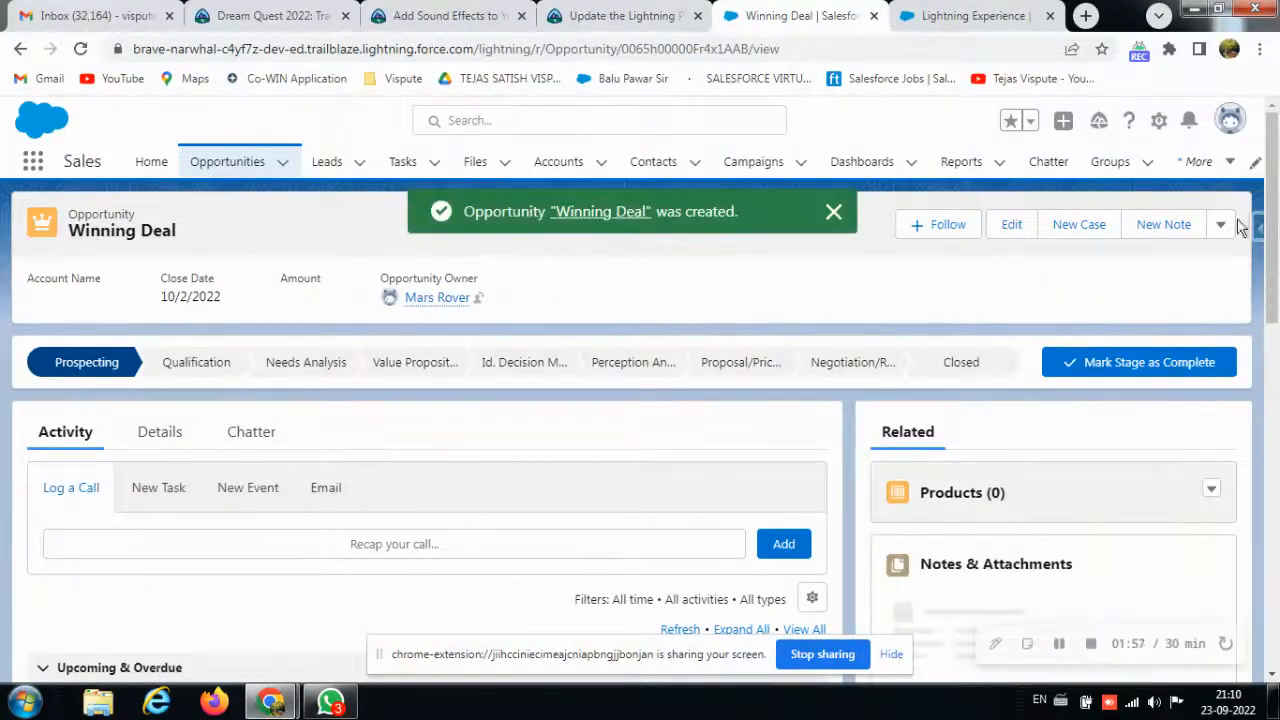
click(1221, 228)
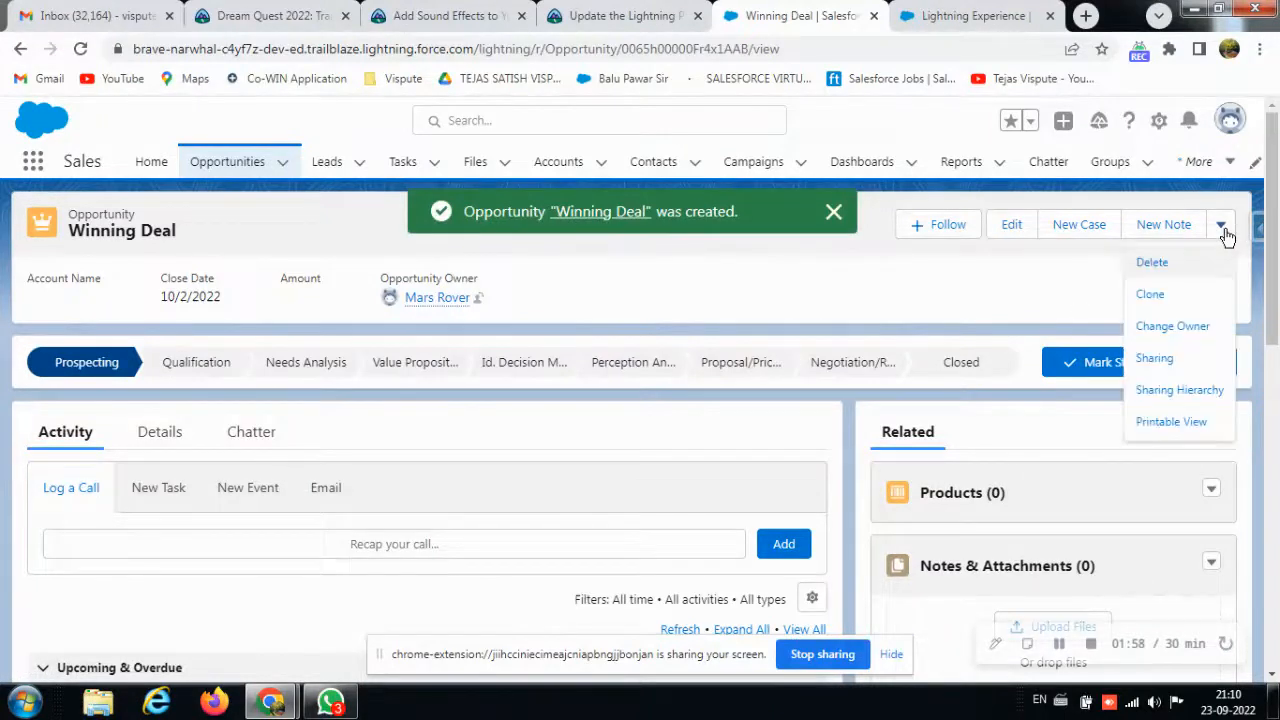
click(902, 289)
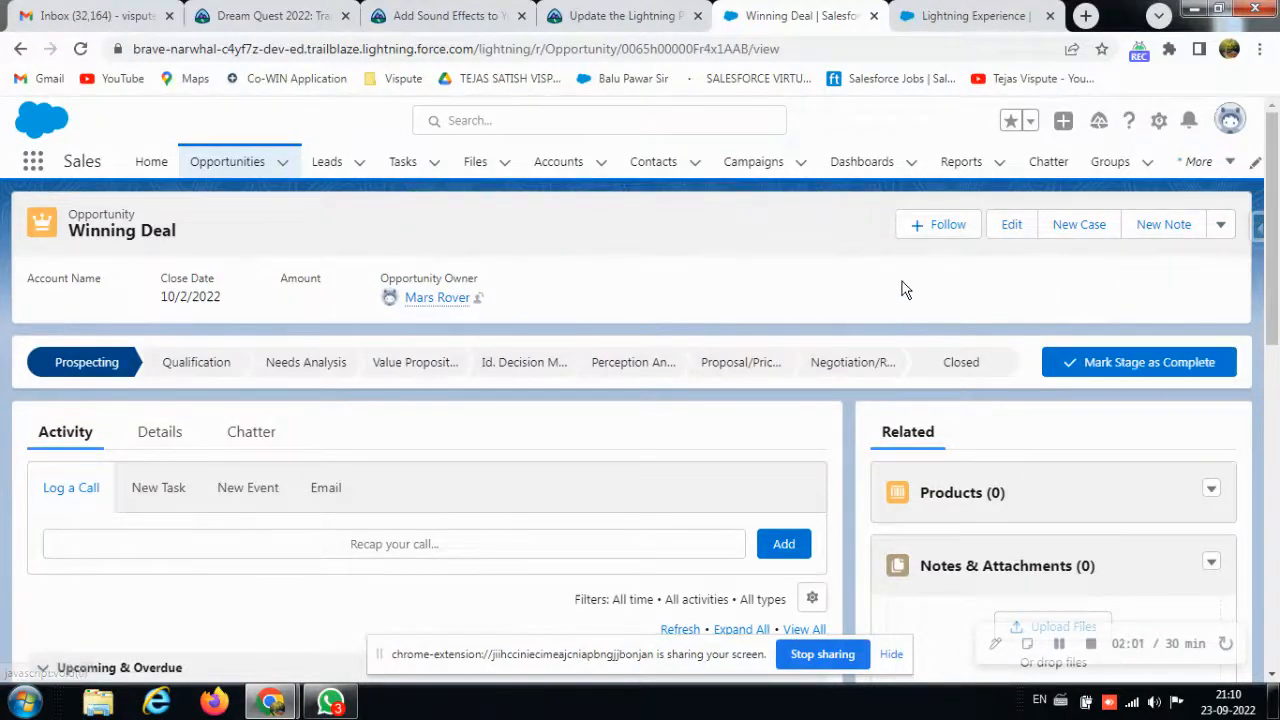
click(1024, 232)
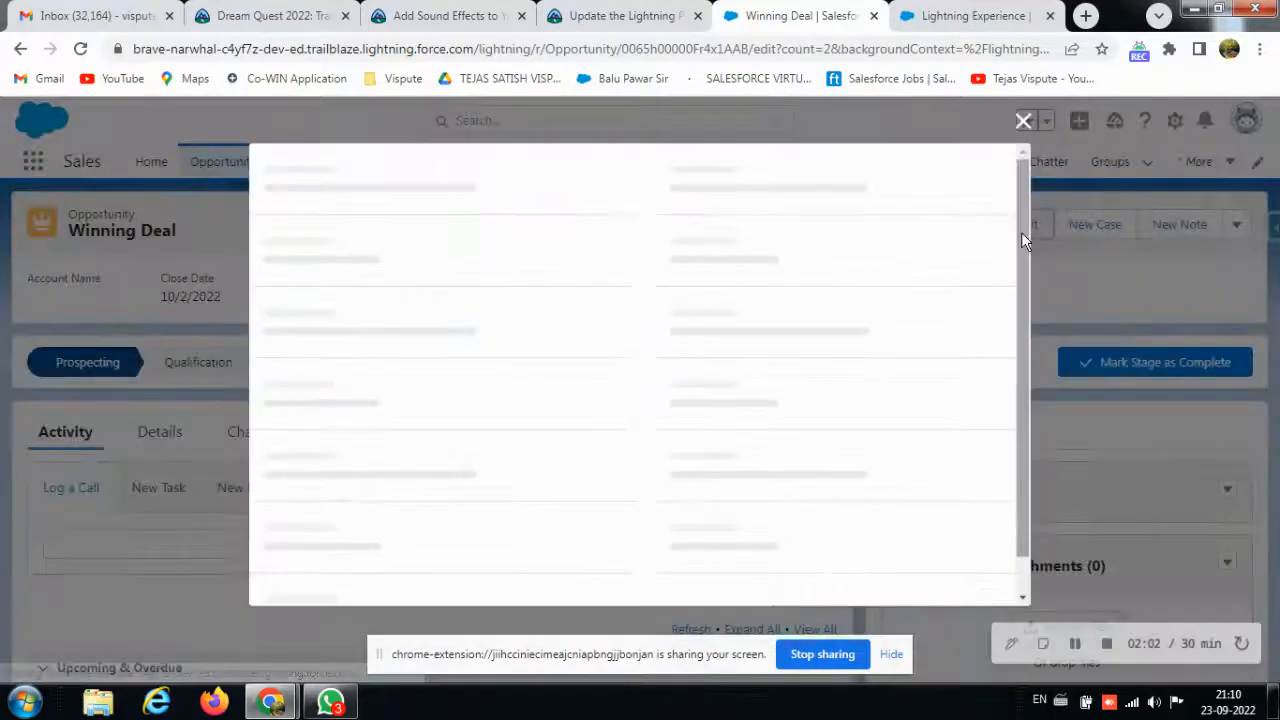
click(1025, 121)
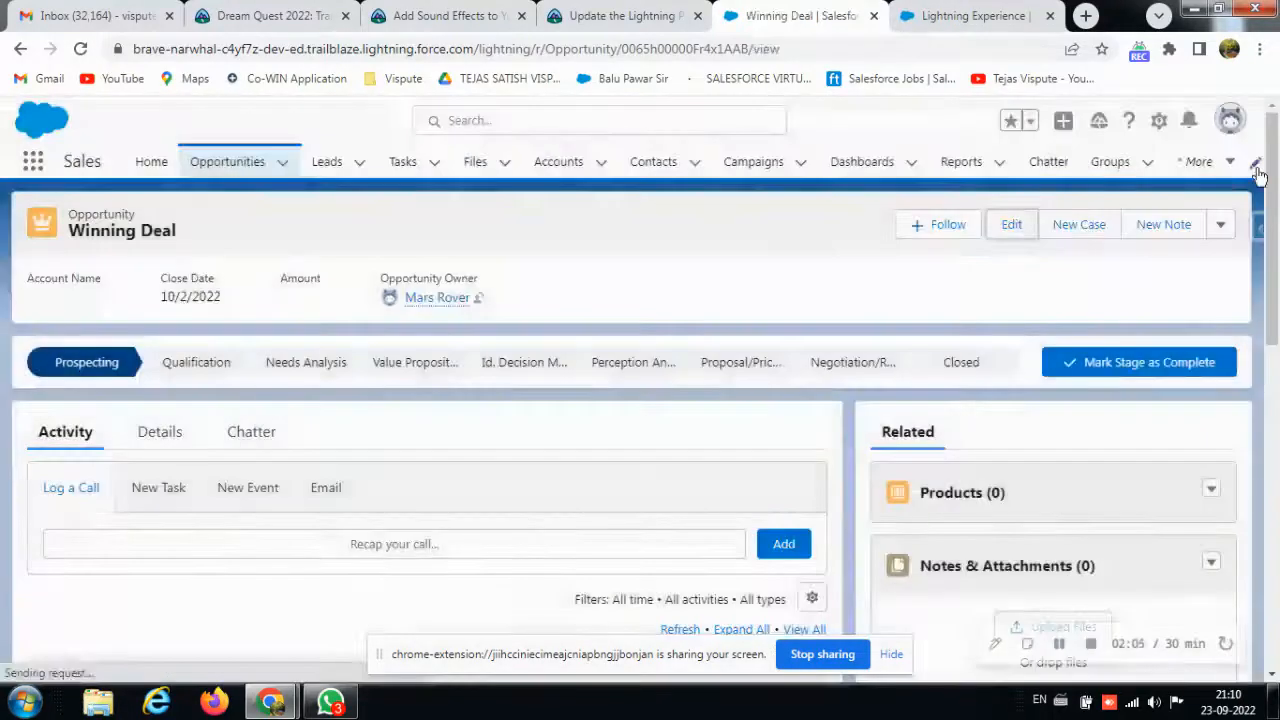
click(1059, 643)
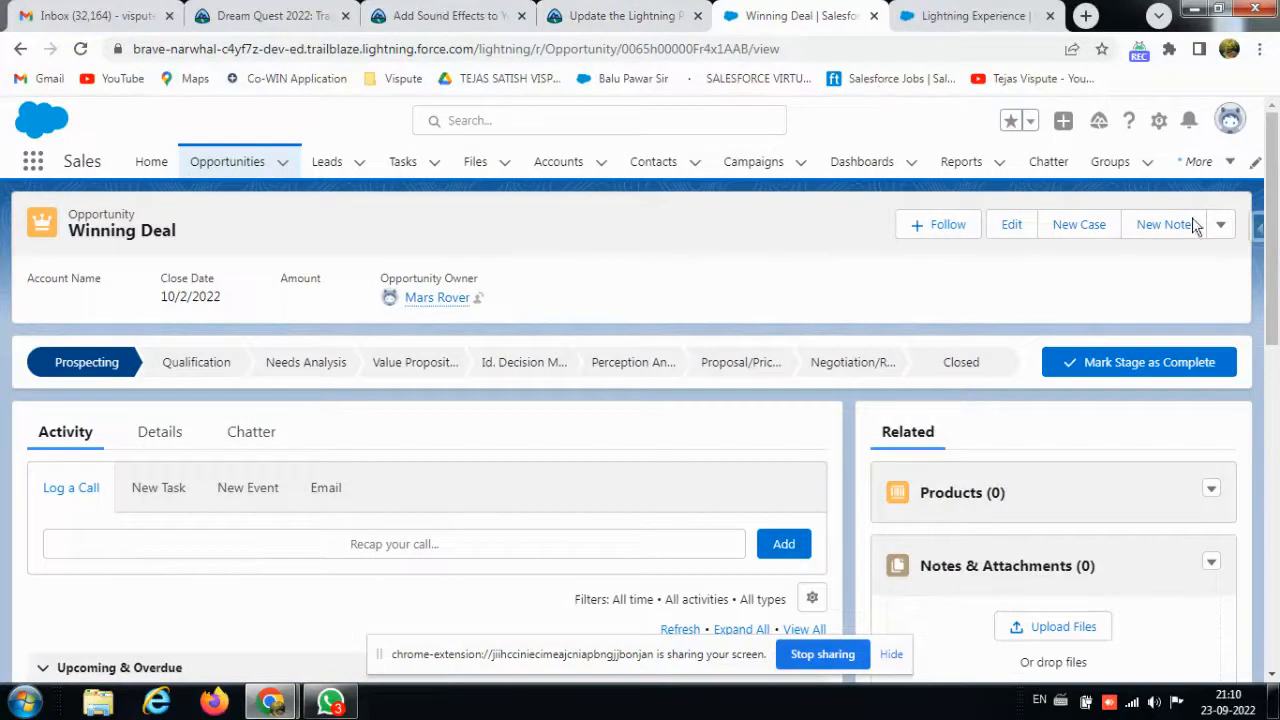
- Open the Winning Deal record page for editing in Lightning App Builder and look up the required component name in the Trailhead instructions
click(1158, 124)
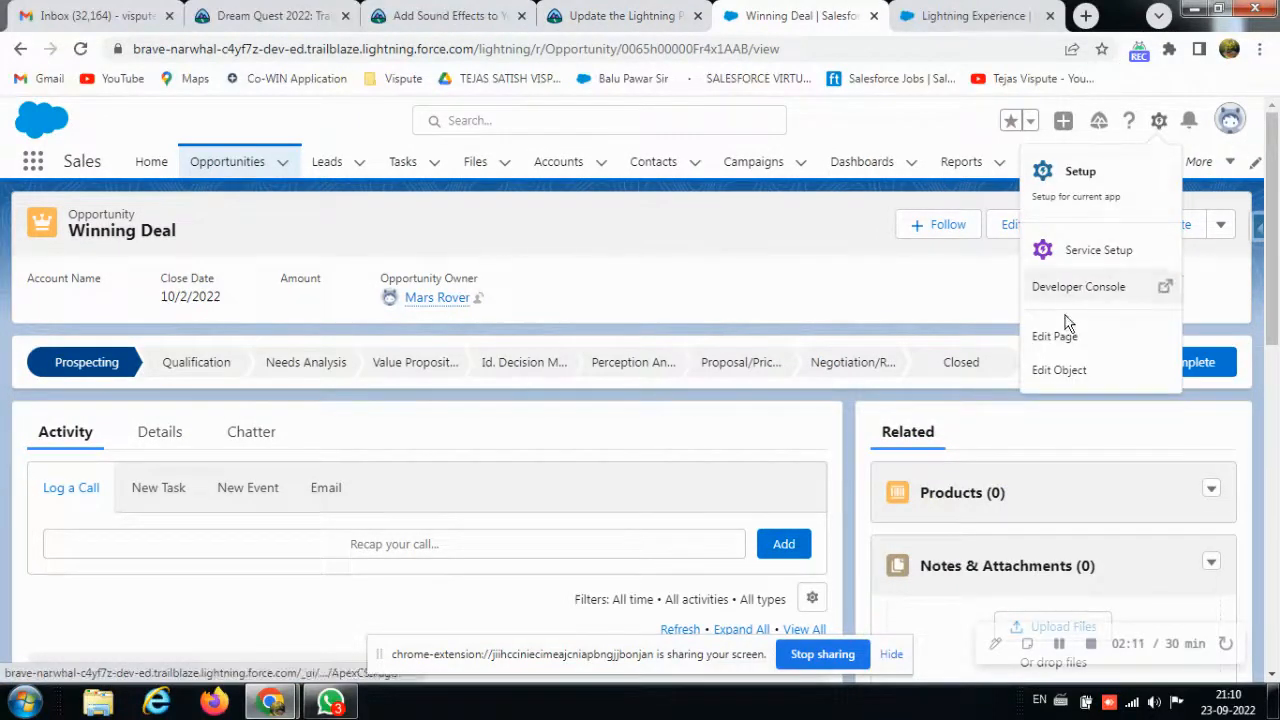
click(1062, 340)
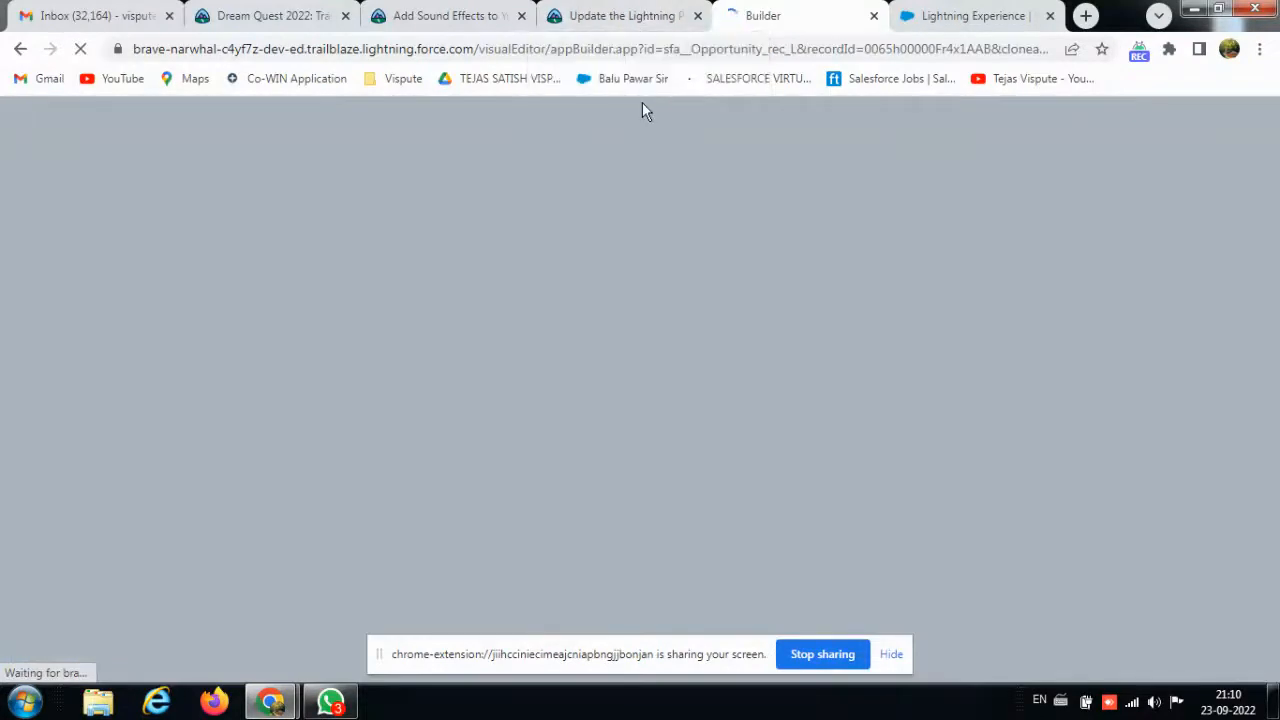
click(630, 12)
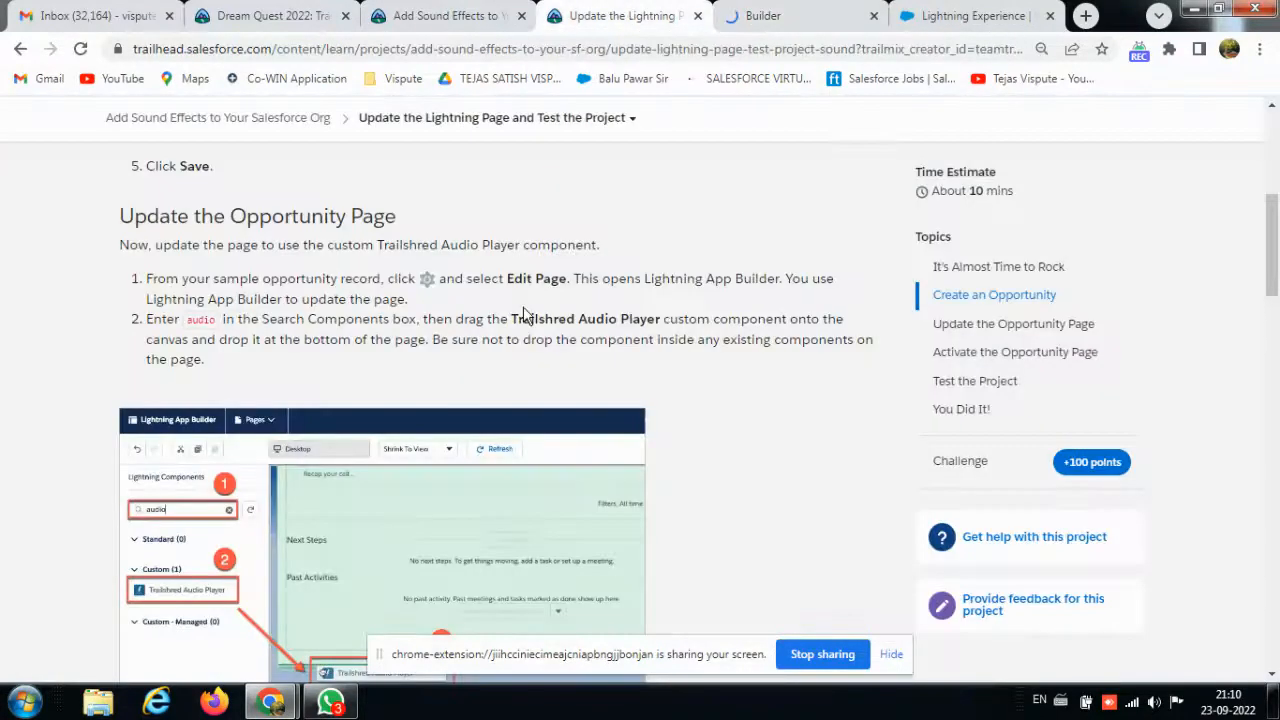
drag(507, 322, 667, 316)
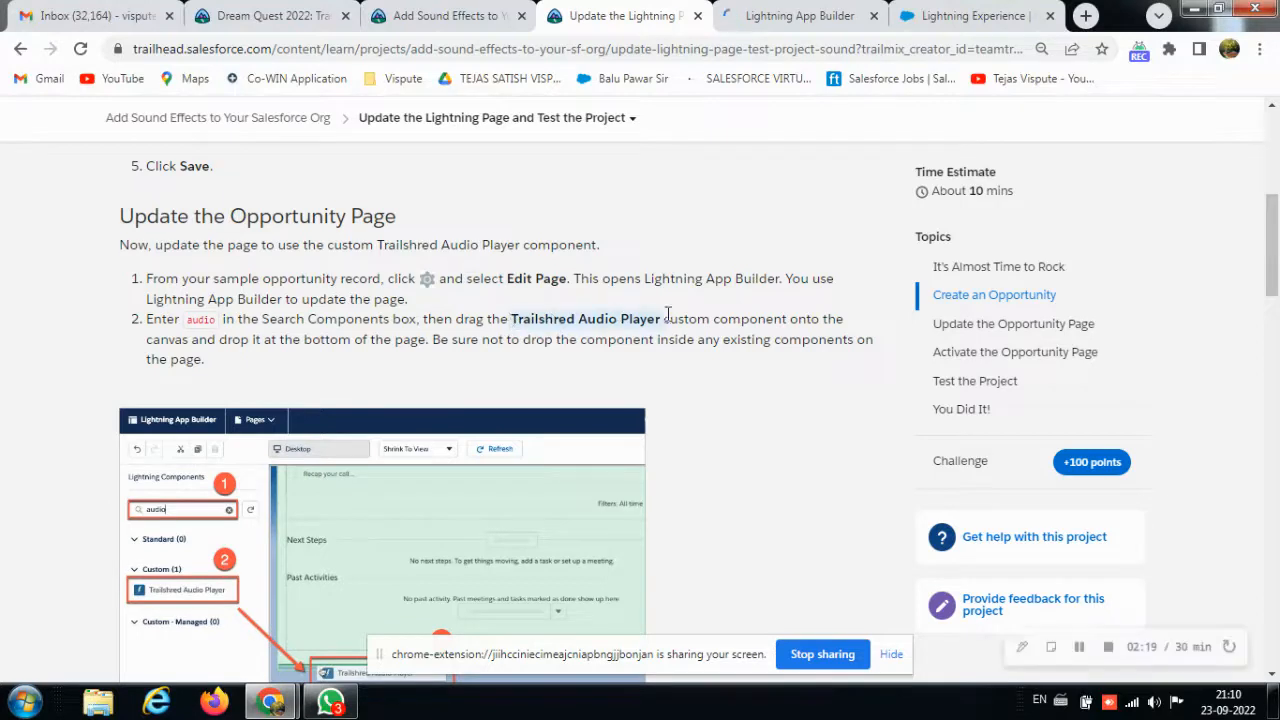
- Search the Lightning App Builder components for "Trailshred" and dismiss the walkthrough tip
click(790, 15)
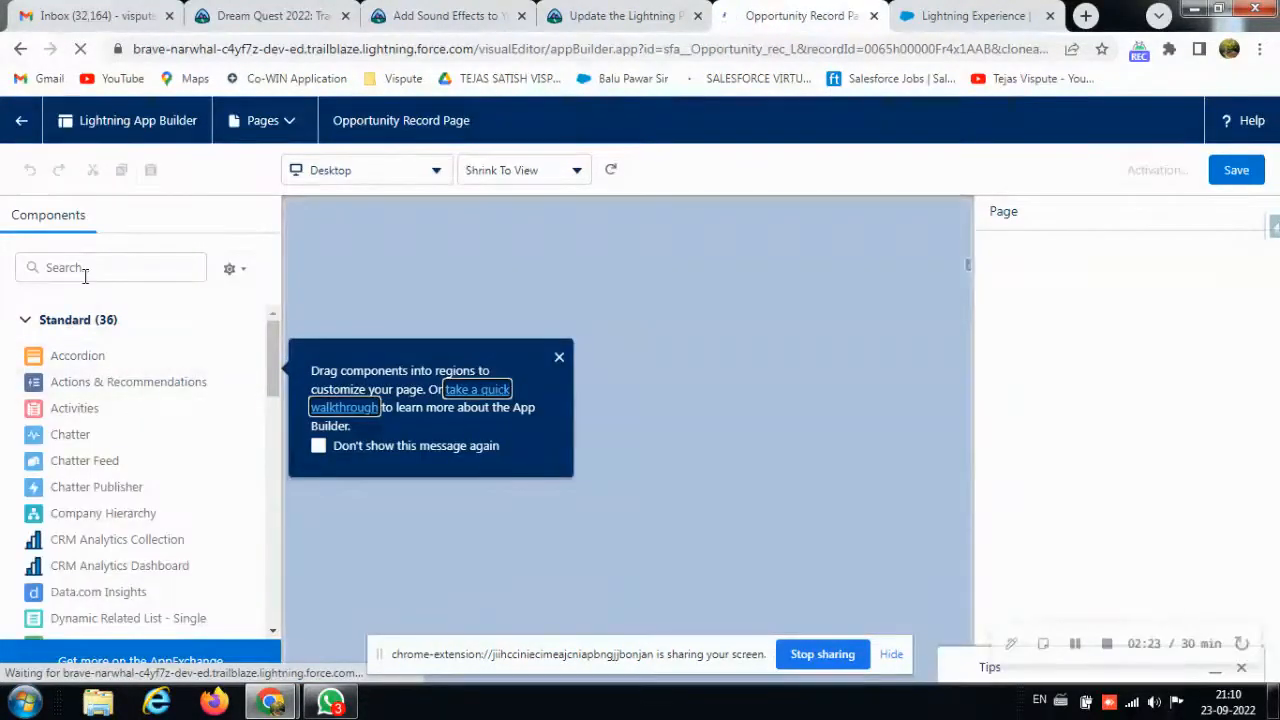
click(86, 270)
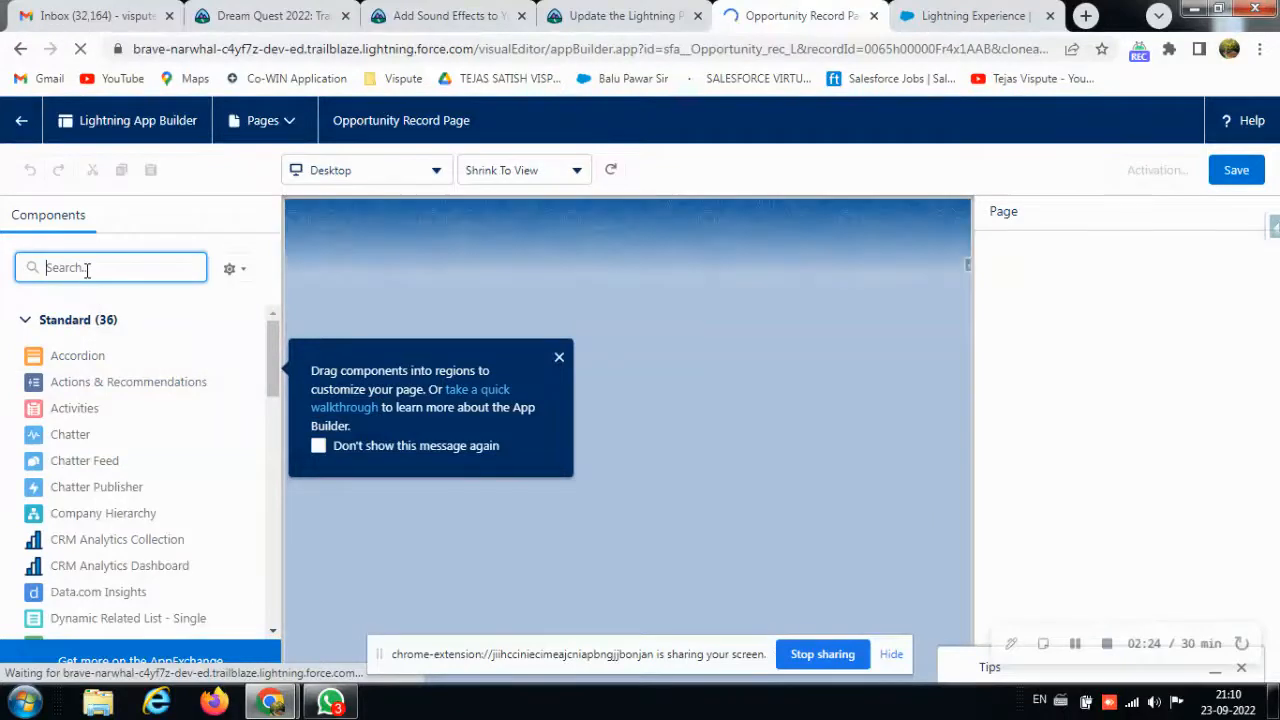
text(Trailshred)
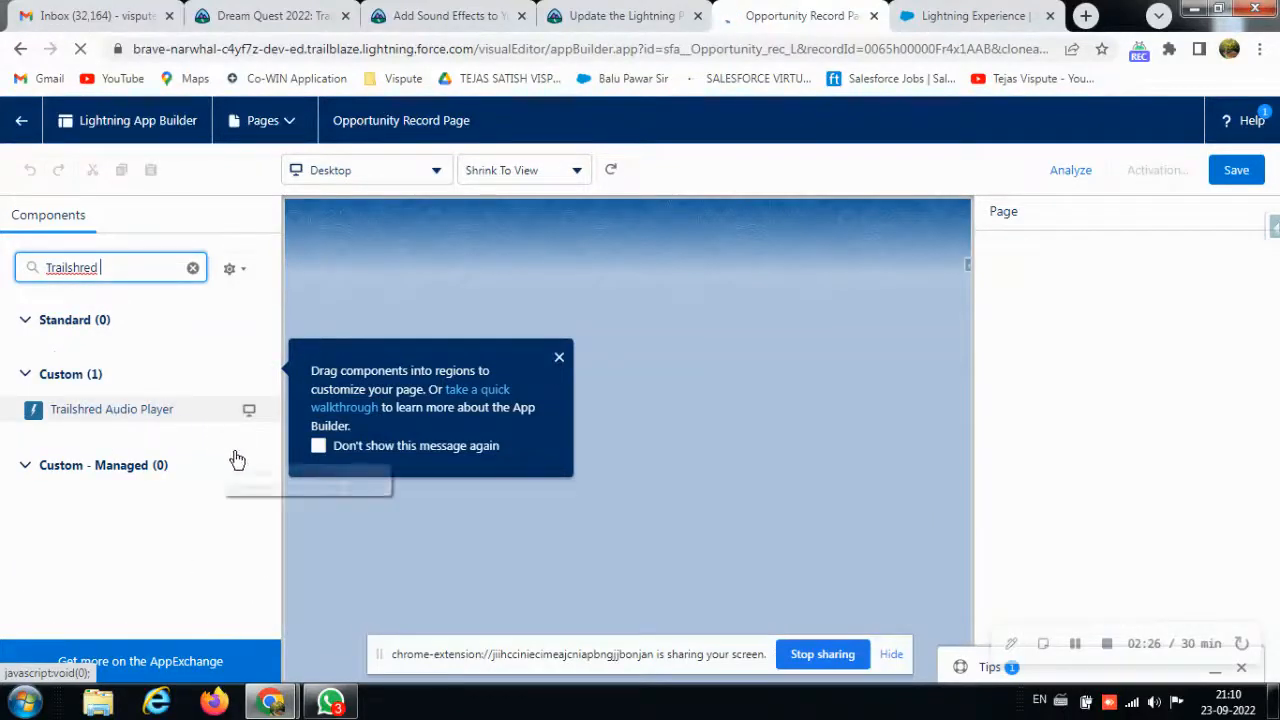
click(559, 357)
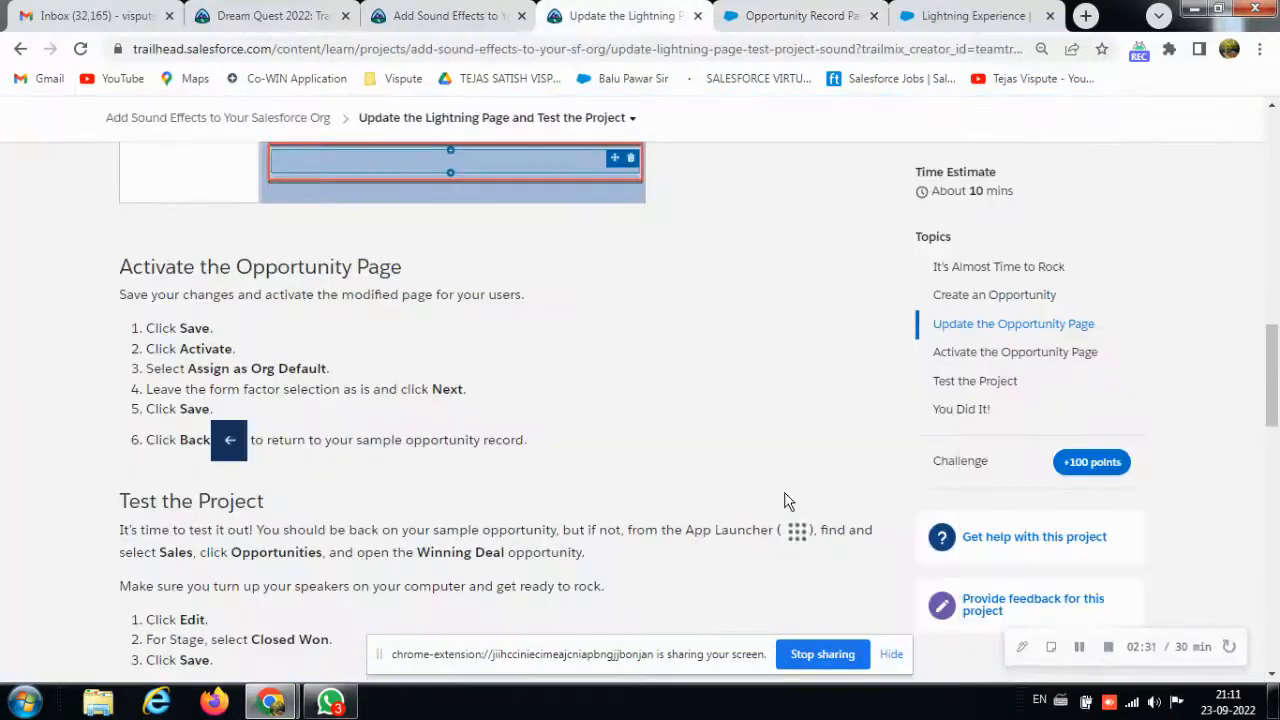
- Try to place the Trailshred Audio Player custom component at the end of the page canvas, below the Activity section
scroll(786, 490, up, 3)
click(735, 8)
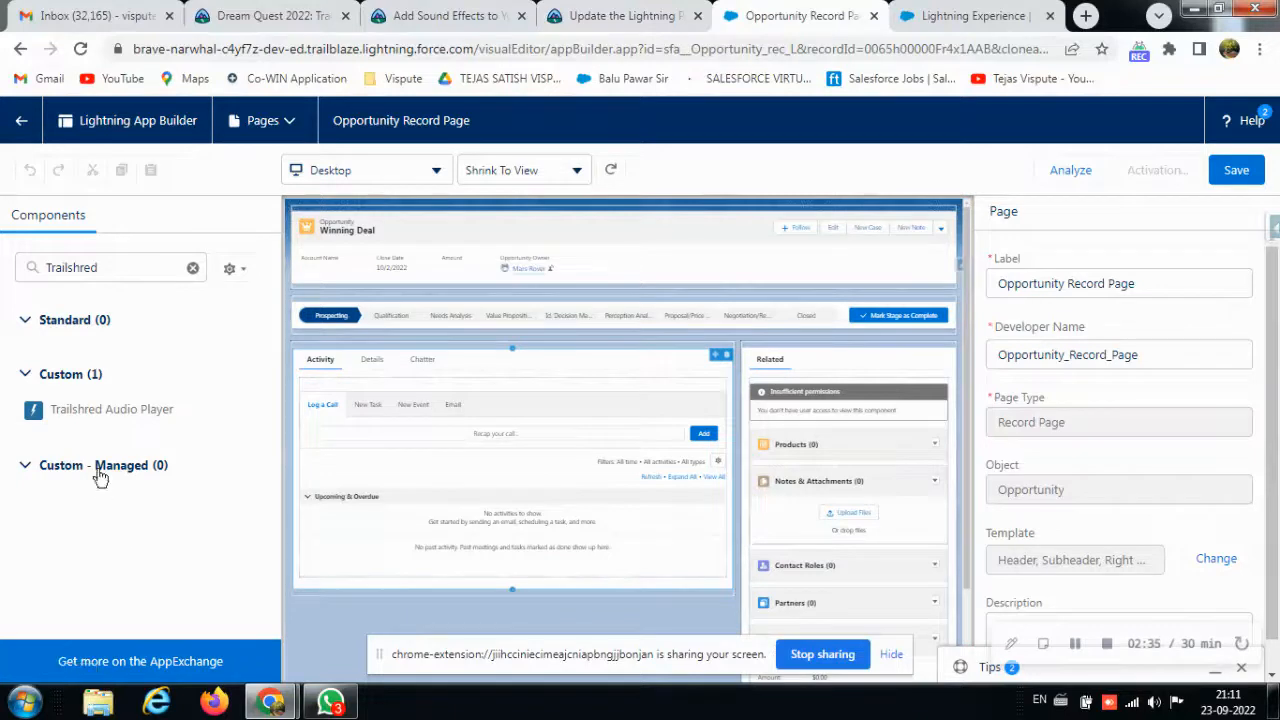
drag(100, 416, 347, 608)
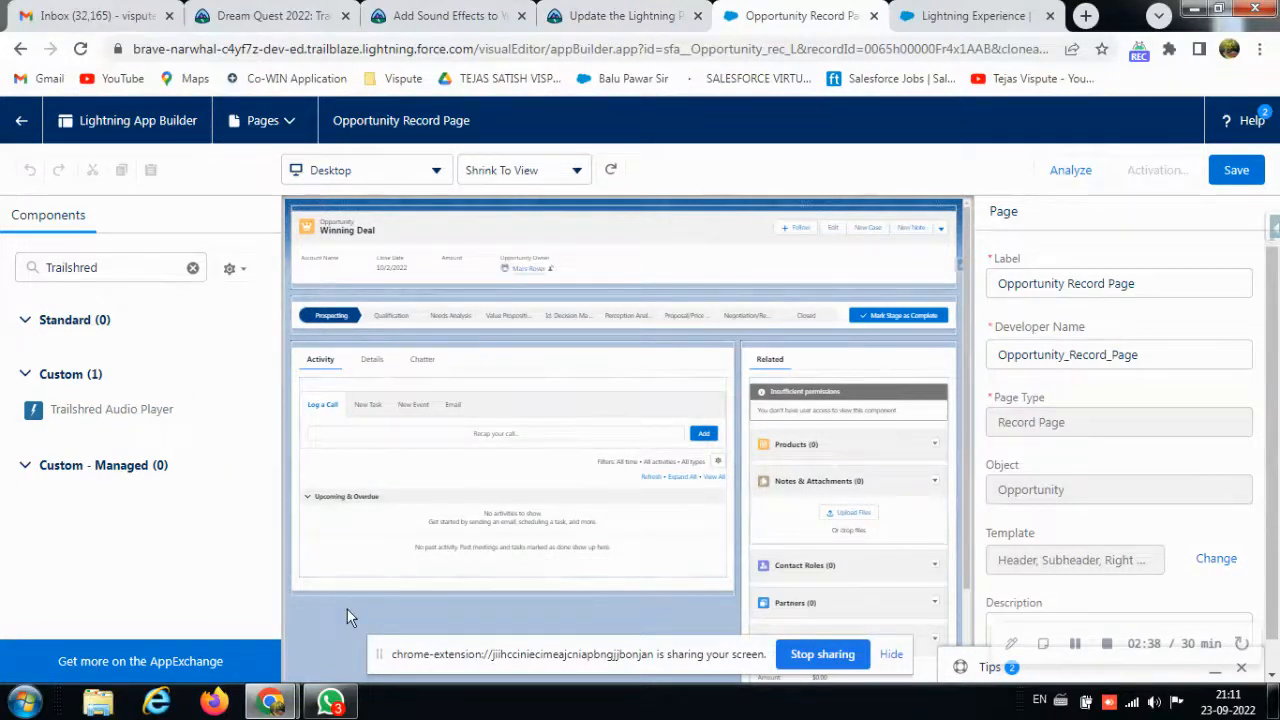
scroll(440, 608, down, 2)
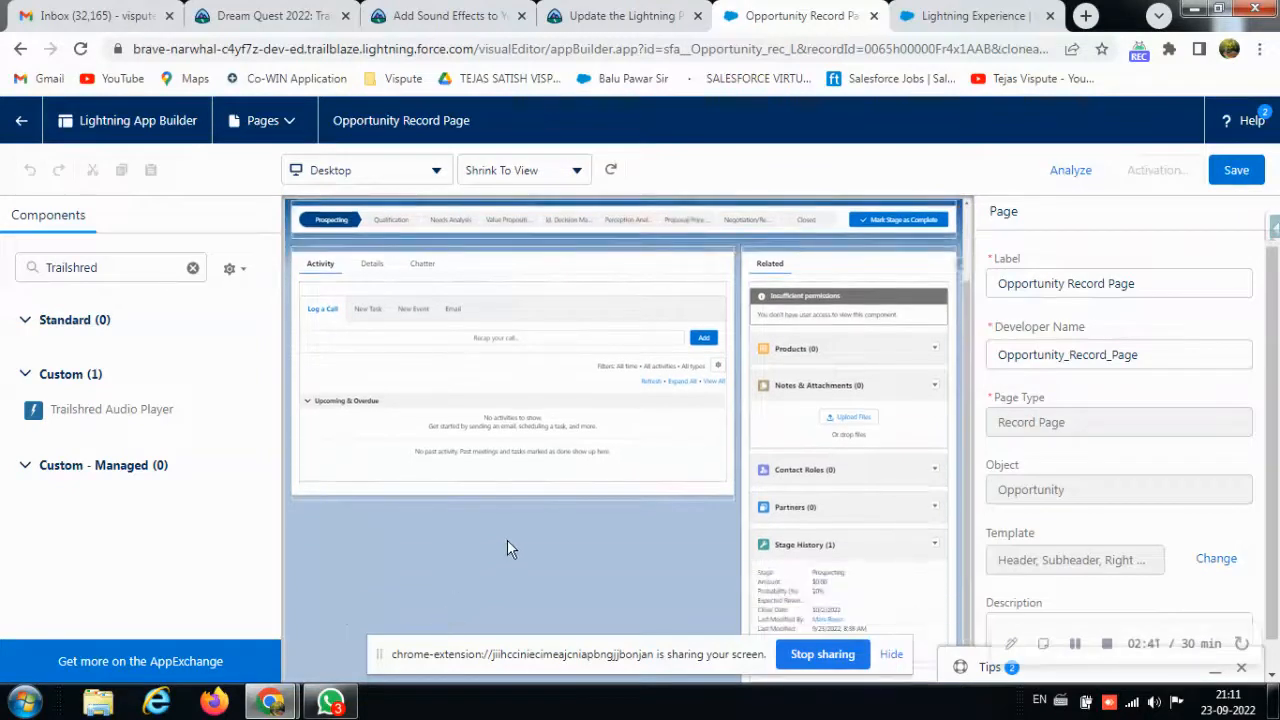
drag(92, 420, 339, 517)
click(1075, 651)
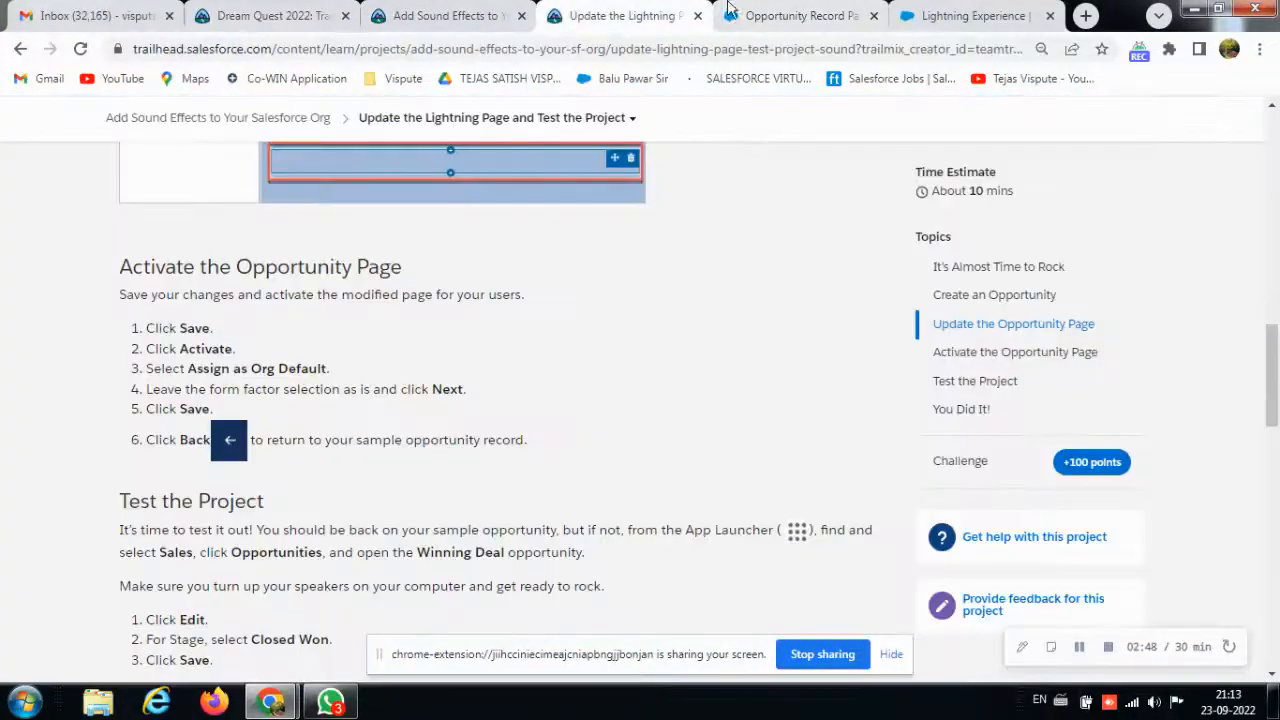
click(757, 12)
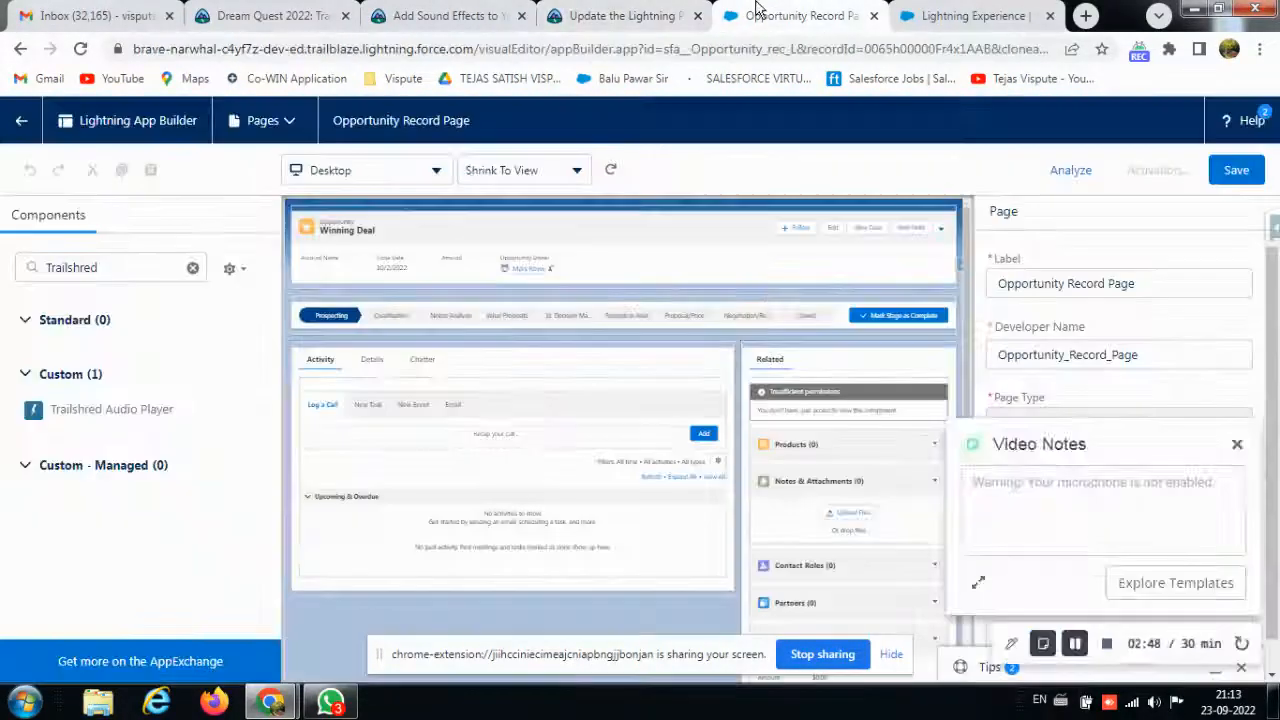
drag(75, 413, 340, 607)
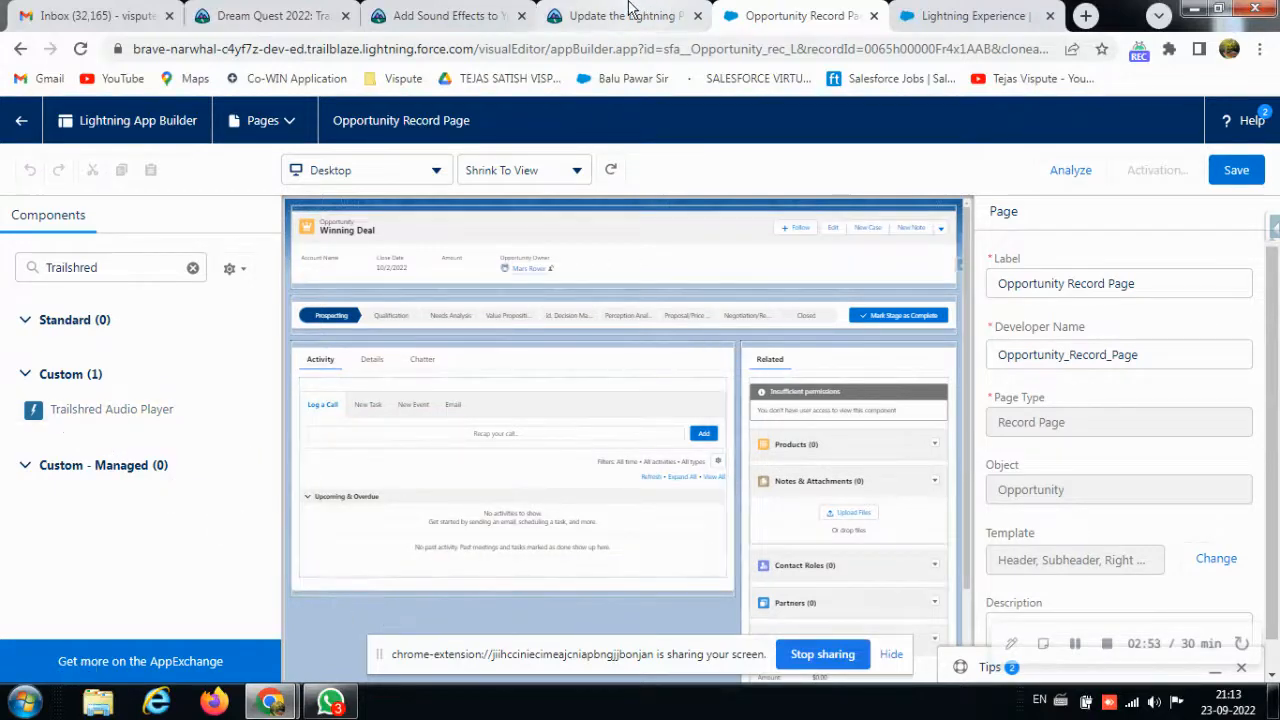
- Review the Trailhead instructions for placing the audio player component and activating the opportunity page
click(630, 12)
scroll(450, 433, up, 4)
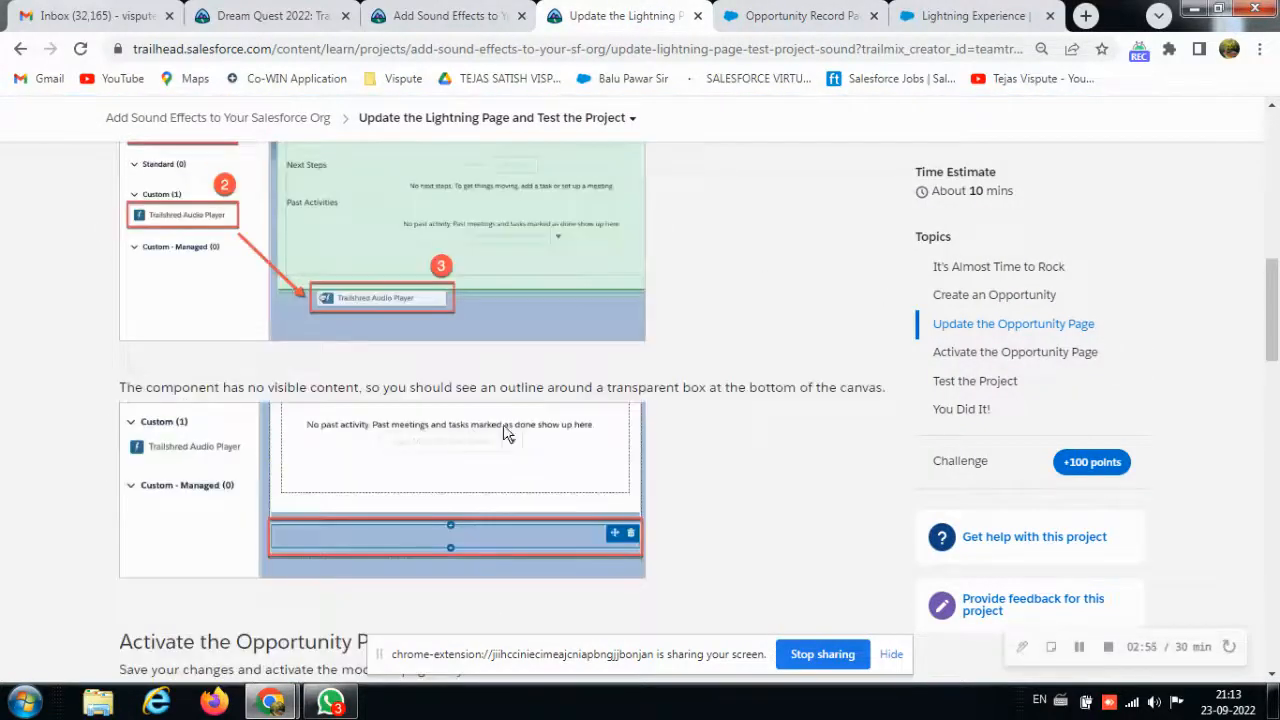
scroll(610, 423, up, 3)
drag(144, 247, 236, 274)
scroll(245, 300, down, 5)
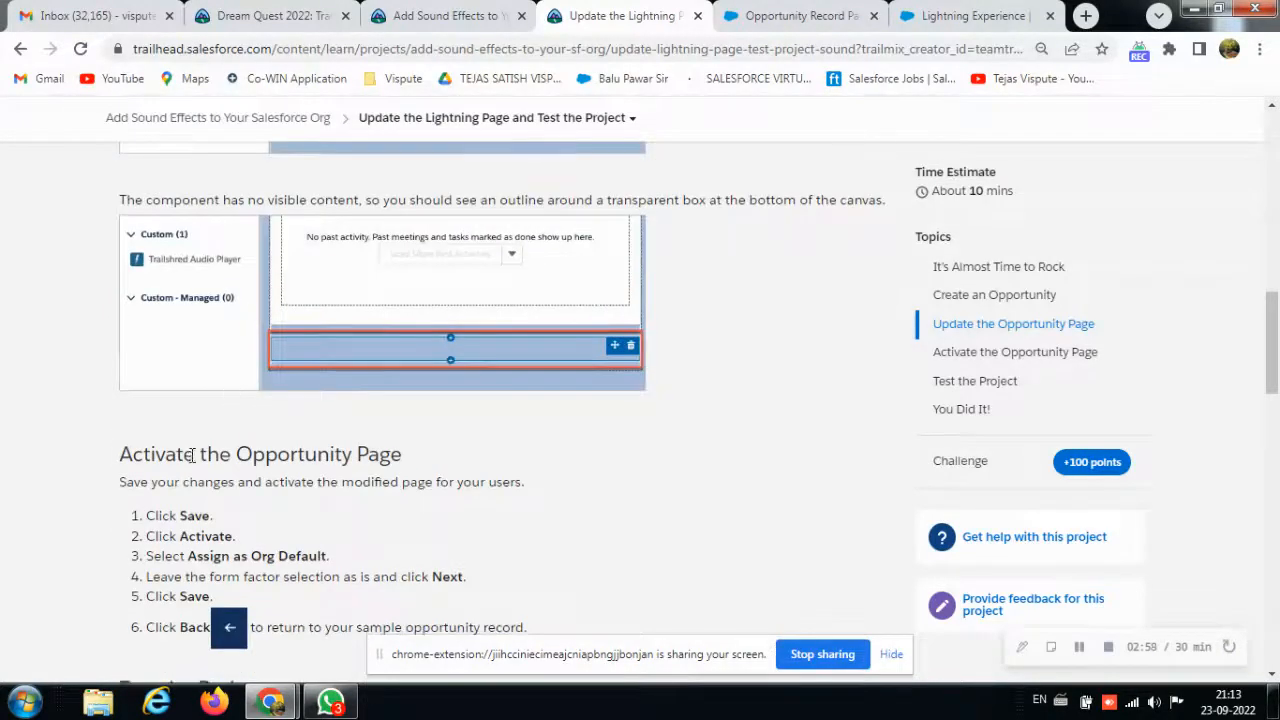
drag(180, 433, 265, 468)
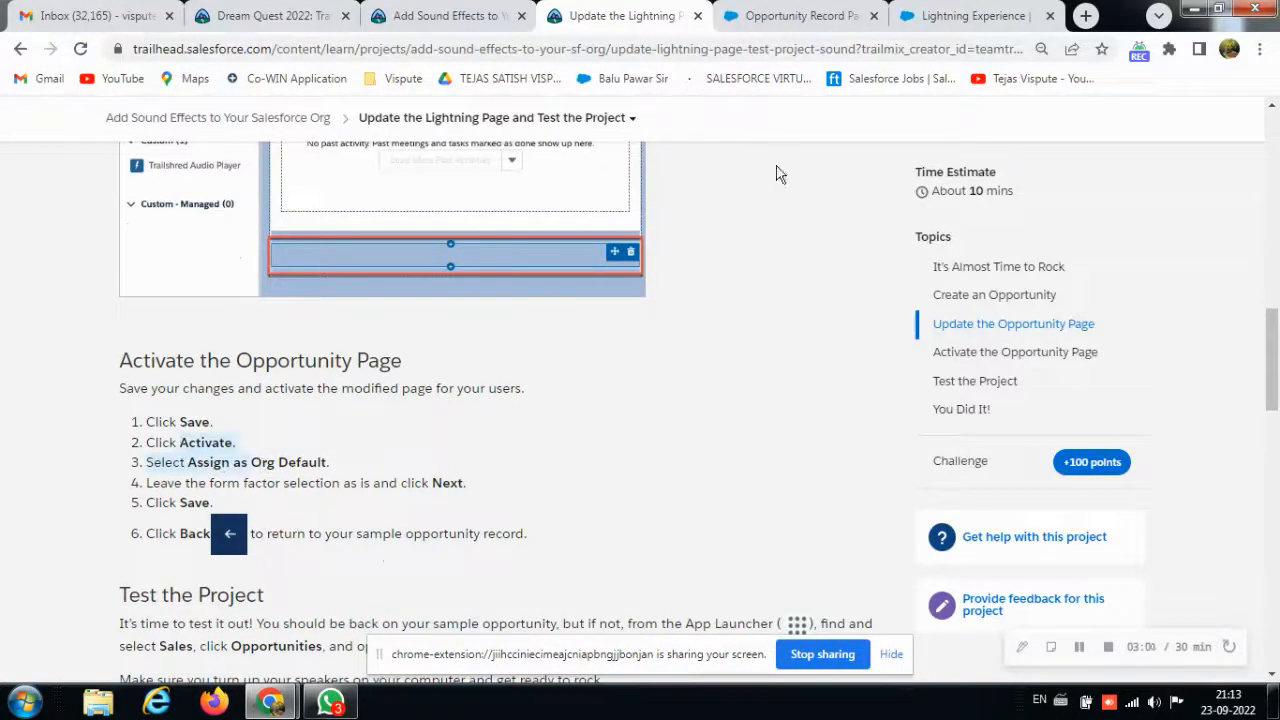
- Save the Opportunity Record Page and start its activation with Assign as Org Default
click(793, 15)
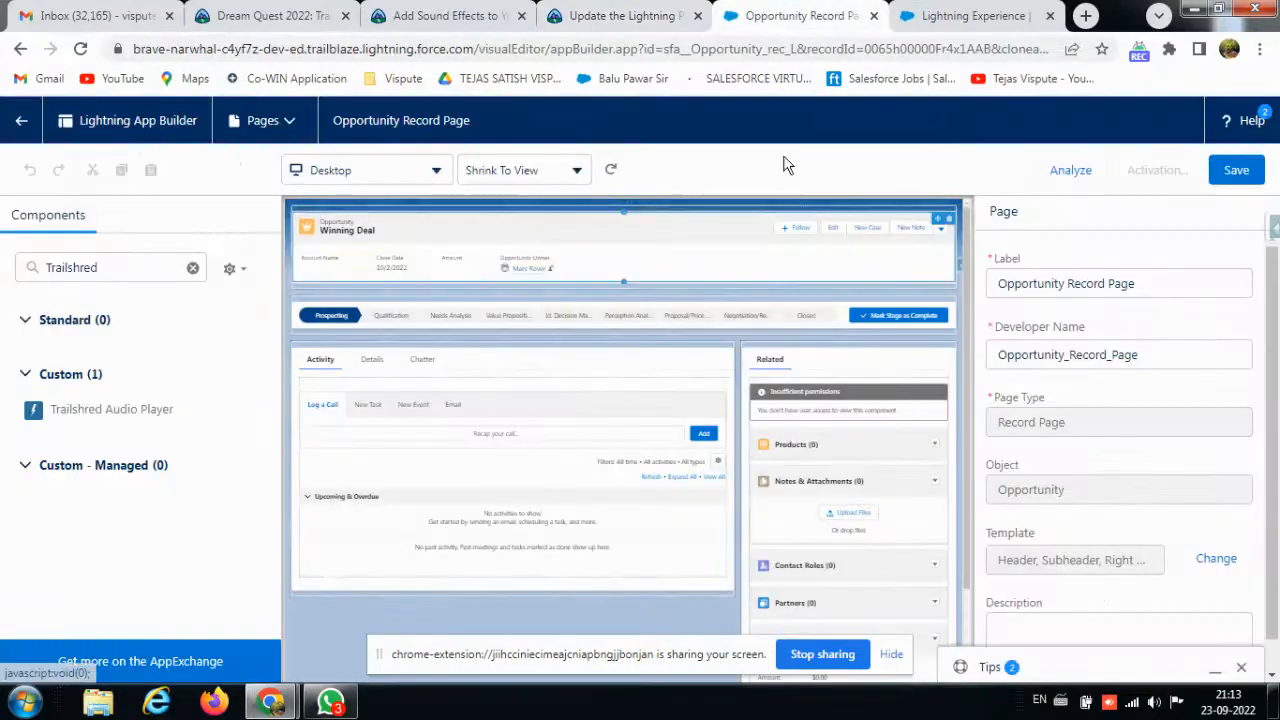
click(1247, 172)
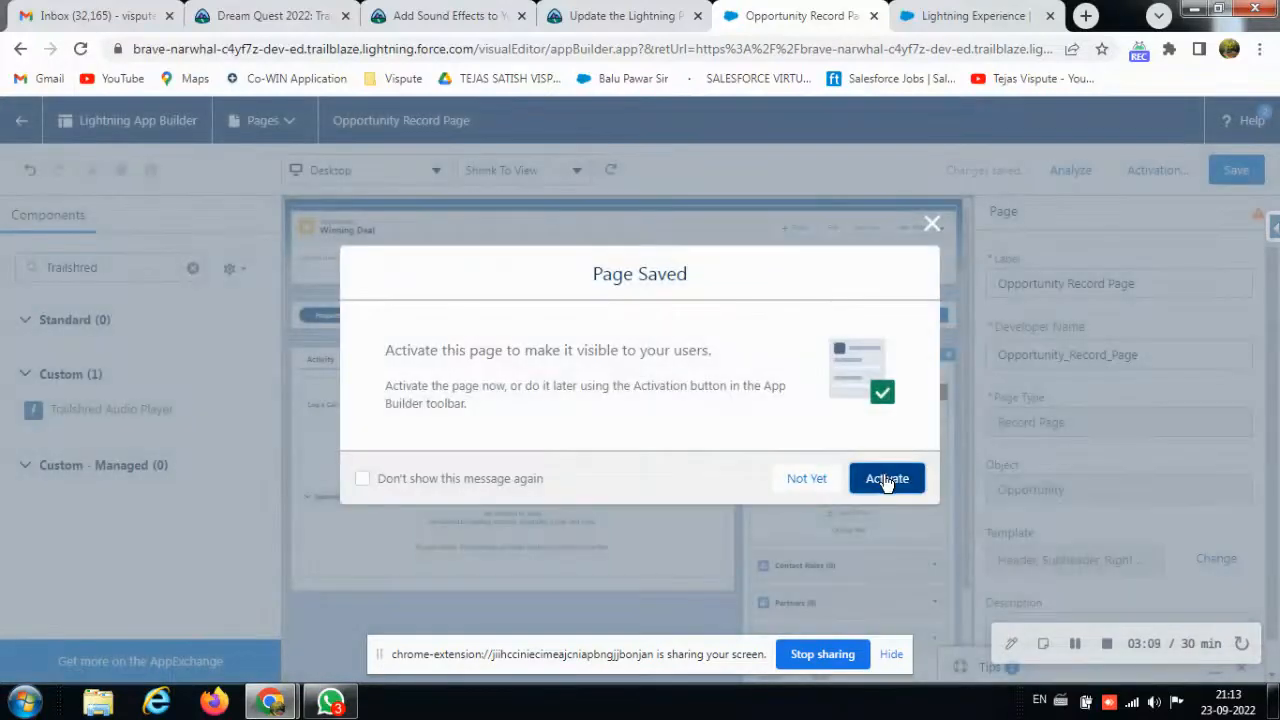
click(885, 480)
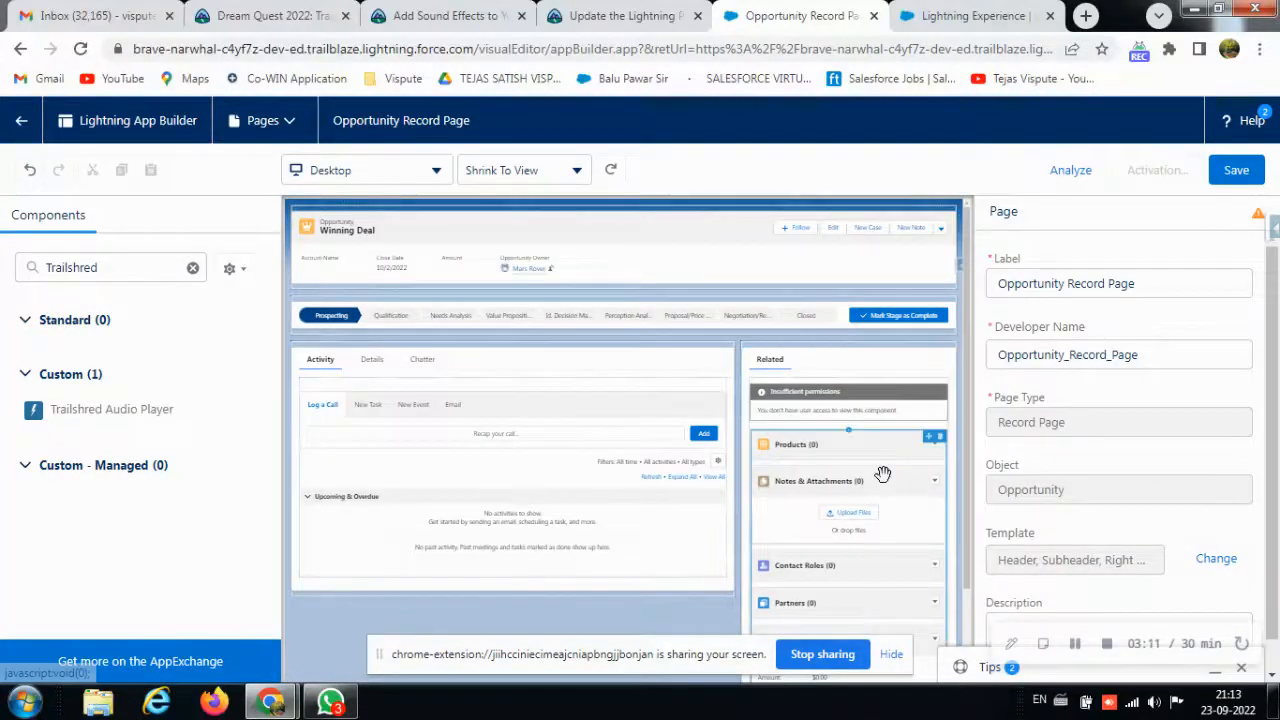
scroll(358, 488, down, 3)
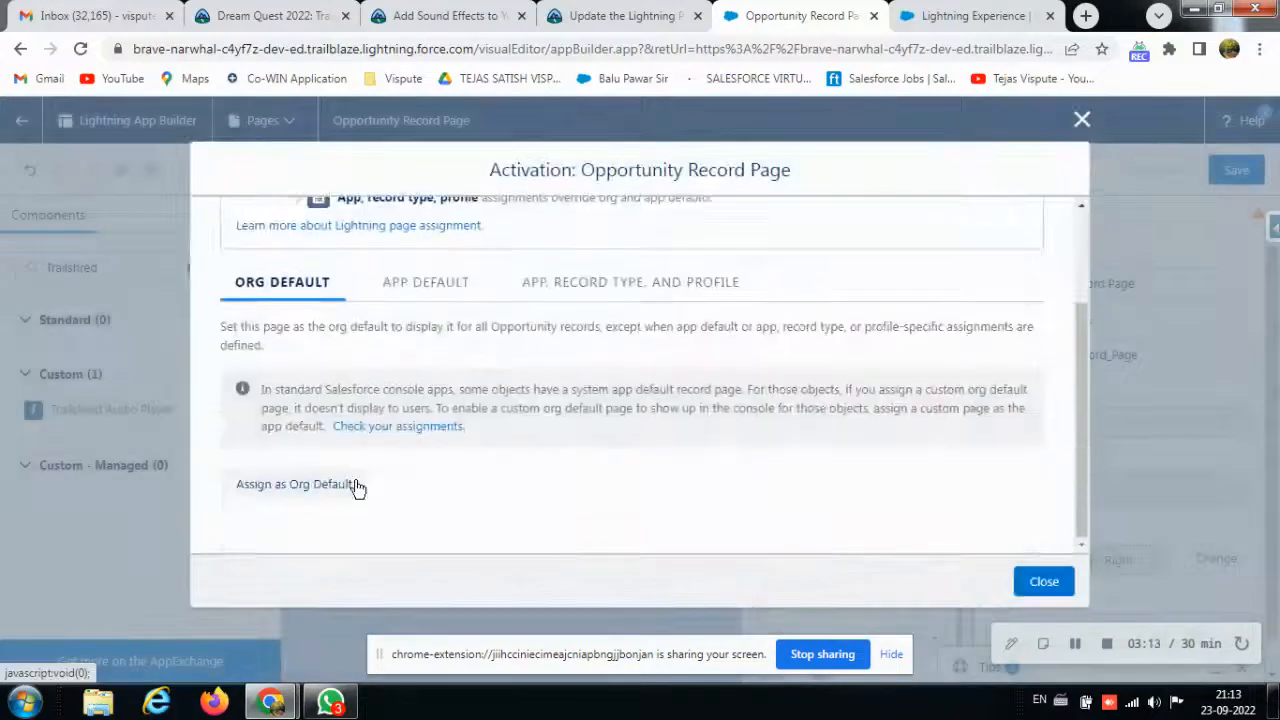
click(354, 488)
- Check the form factor instruction in Trailhead, then complete the org default assignment with the form factor kept at Desktop
click(670, 10)
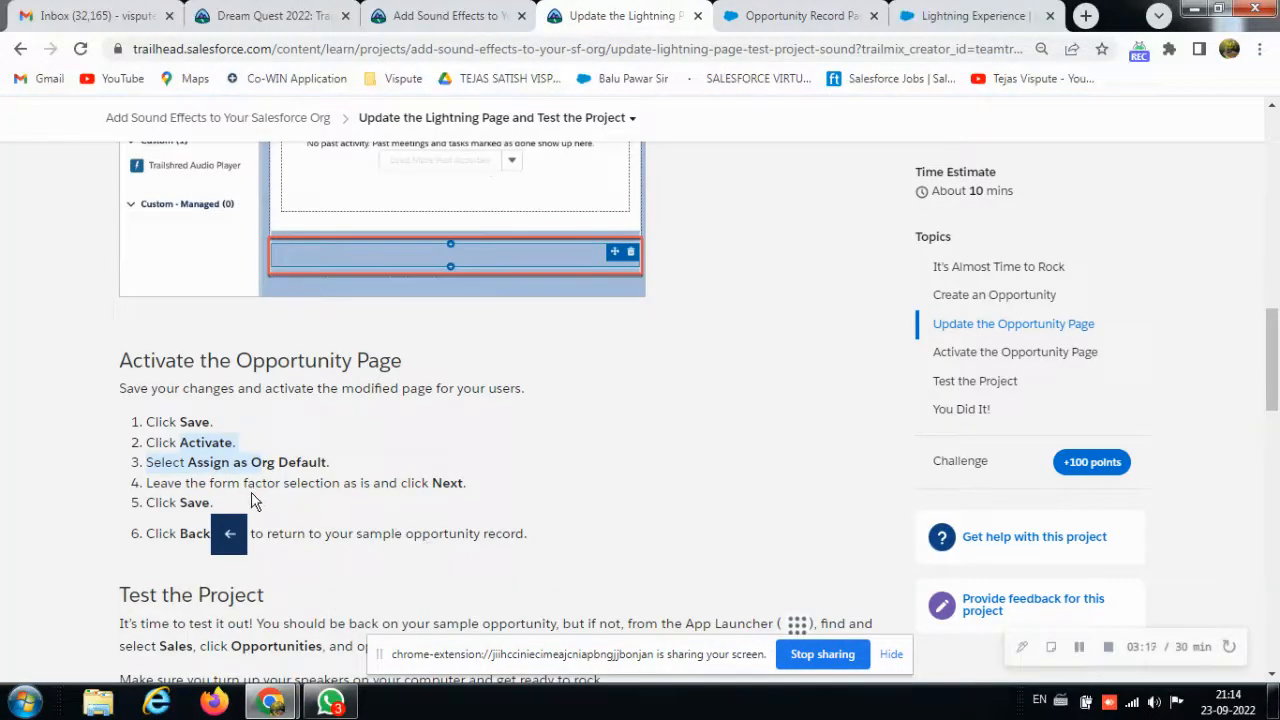
drag(148, 483, 407, 493)
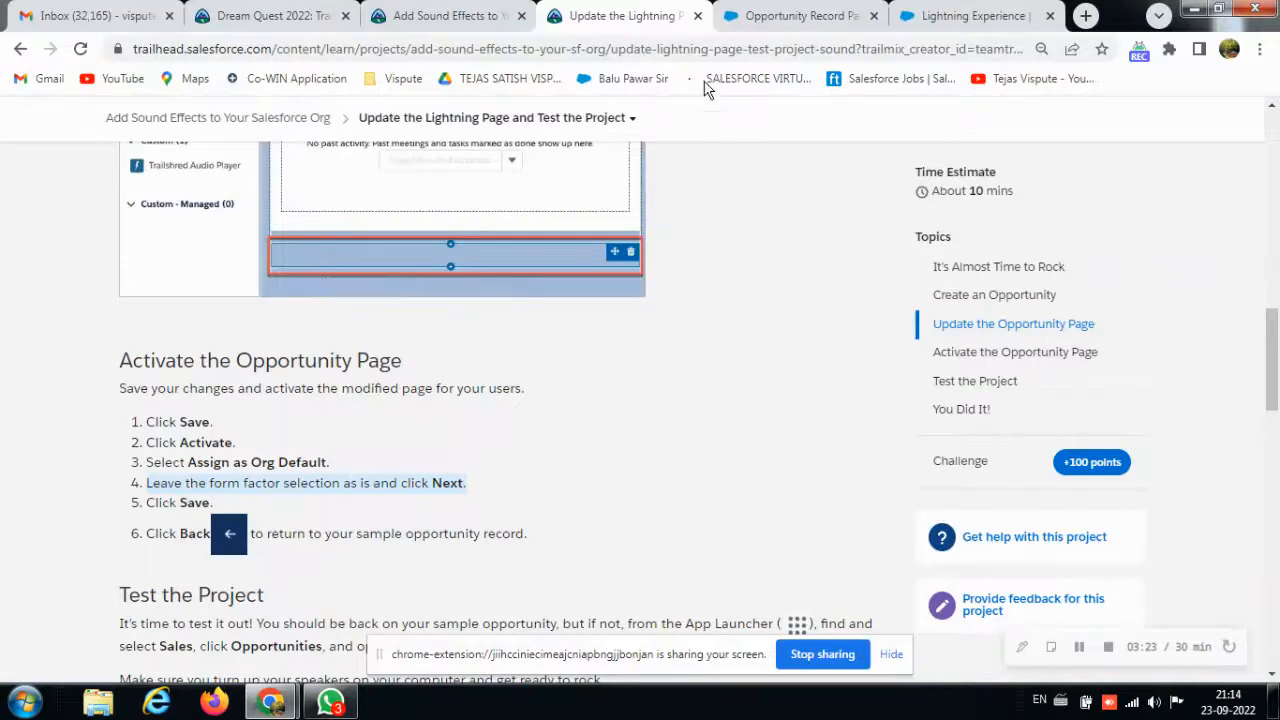
click(790, 15)
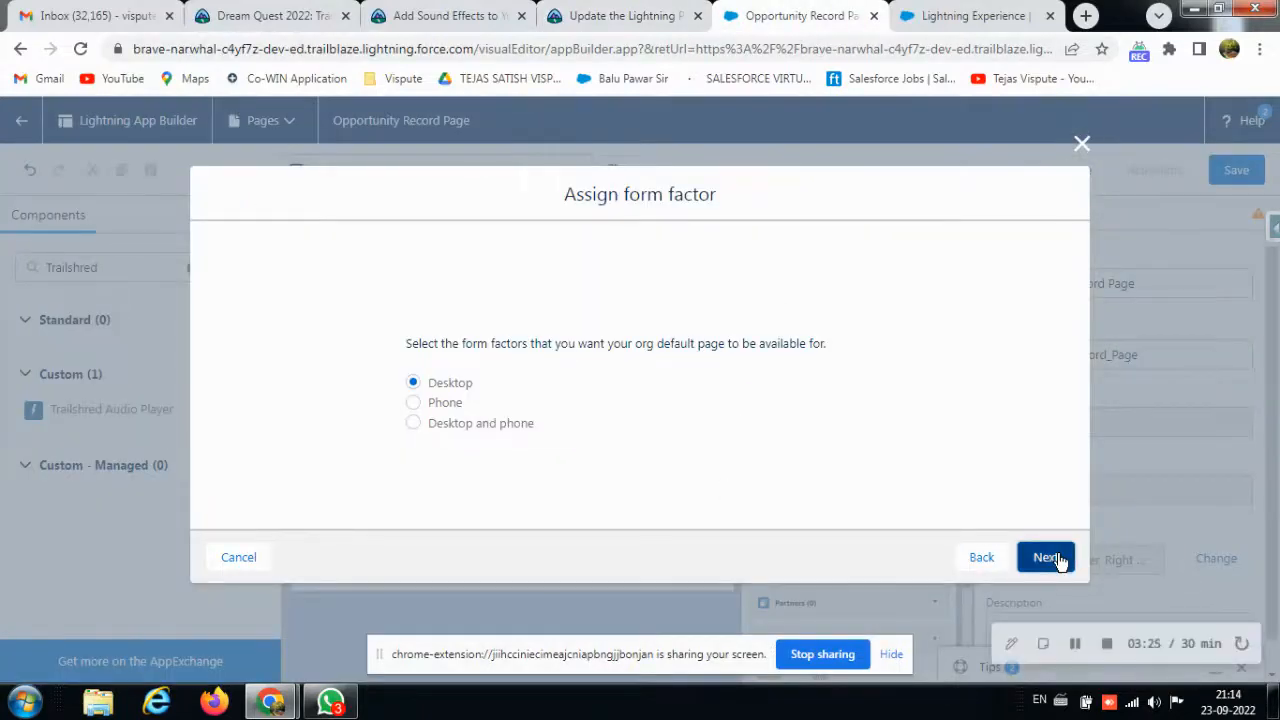
click(1050, 556)
click(1050, 499)
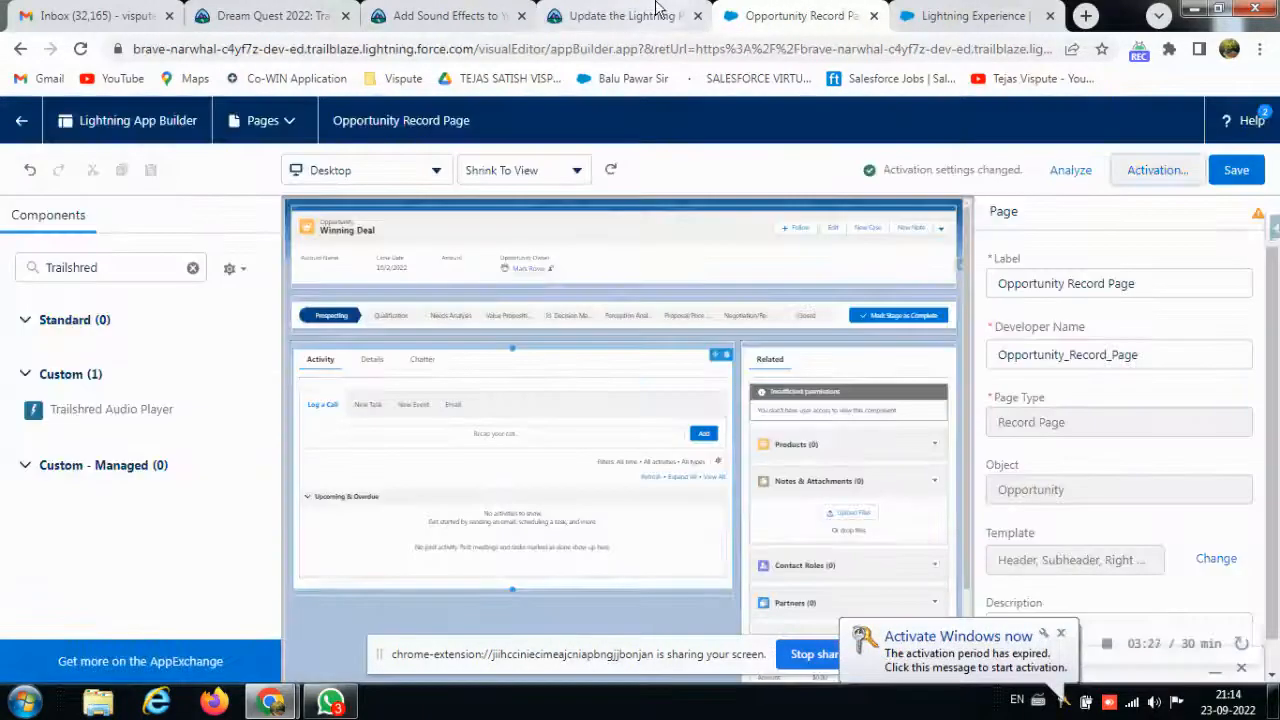
- Check the remaining activation instructions in Trailhead, then leave the Lightning App Builder for the Winning Deal opportunity record
click(620, 15)
scroll(348, 537, down, 3)
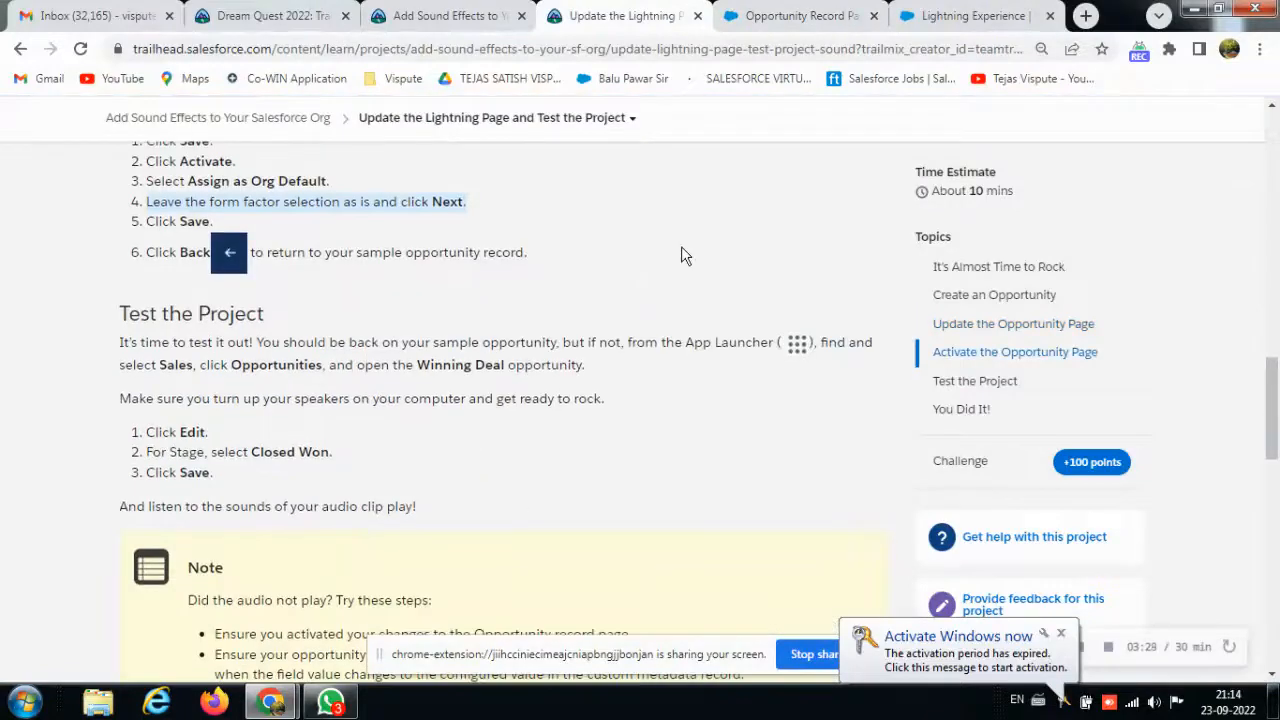
click(790, 15)
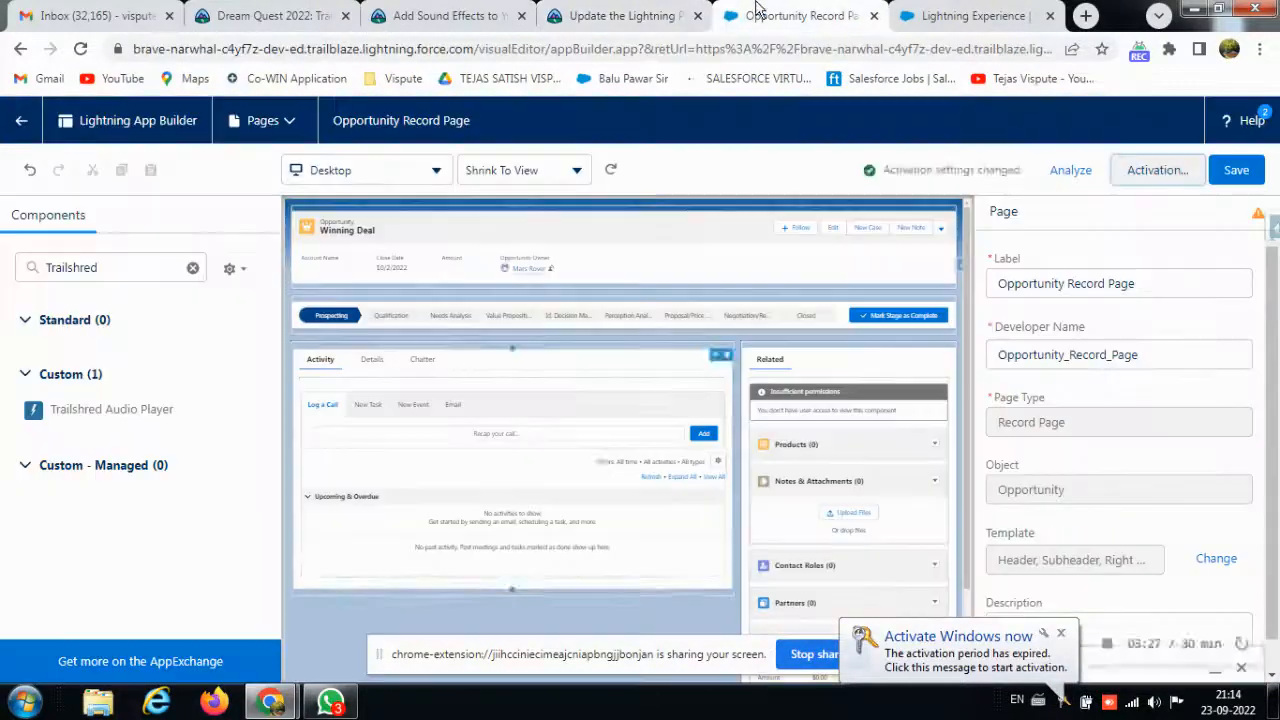
click(21, 120)
- Read the Test the Project instructions in Trailhead for editing the sample opportunity's stage
click(618, 15)
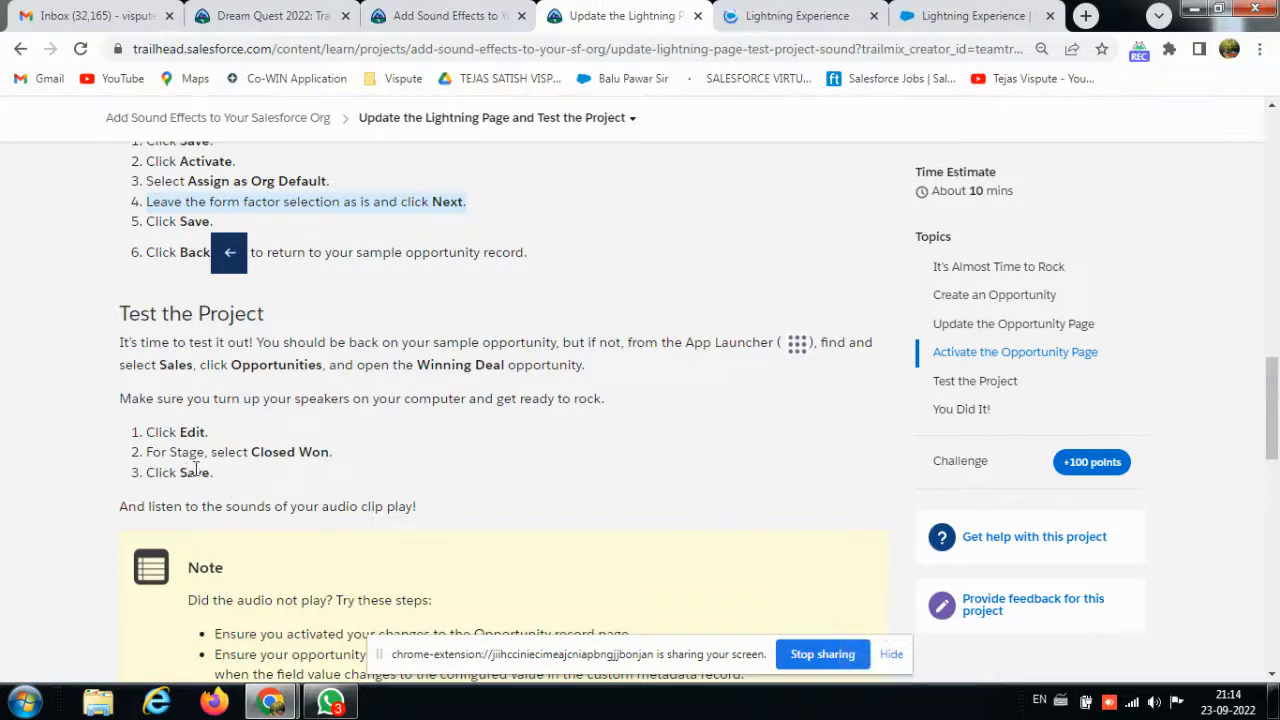
click(770, 15)
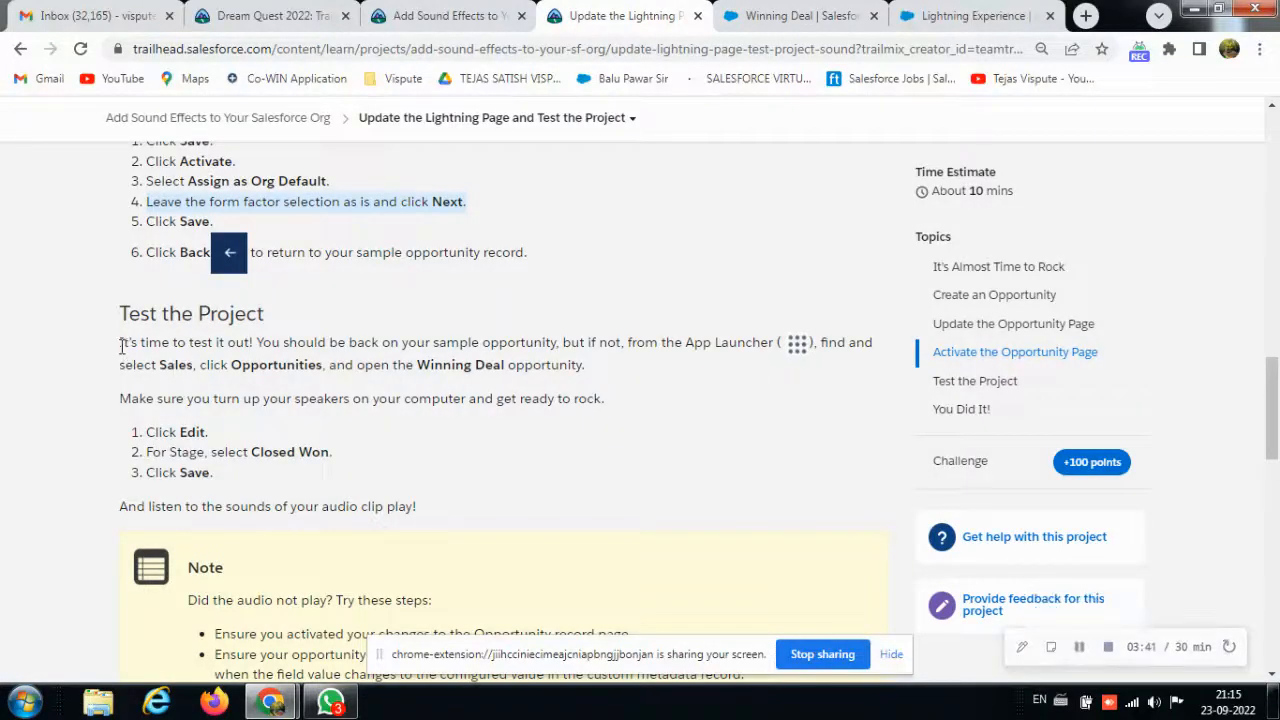
drag(121, 345, 590, 397)
drag(141, 432, 214, 470)
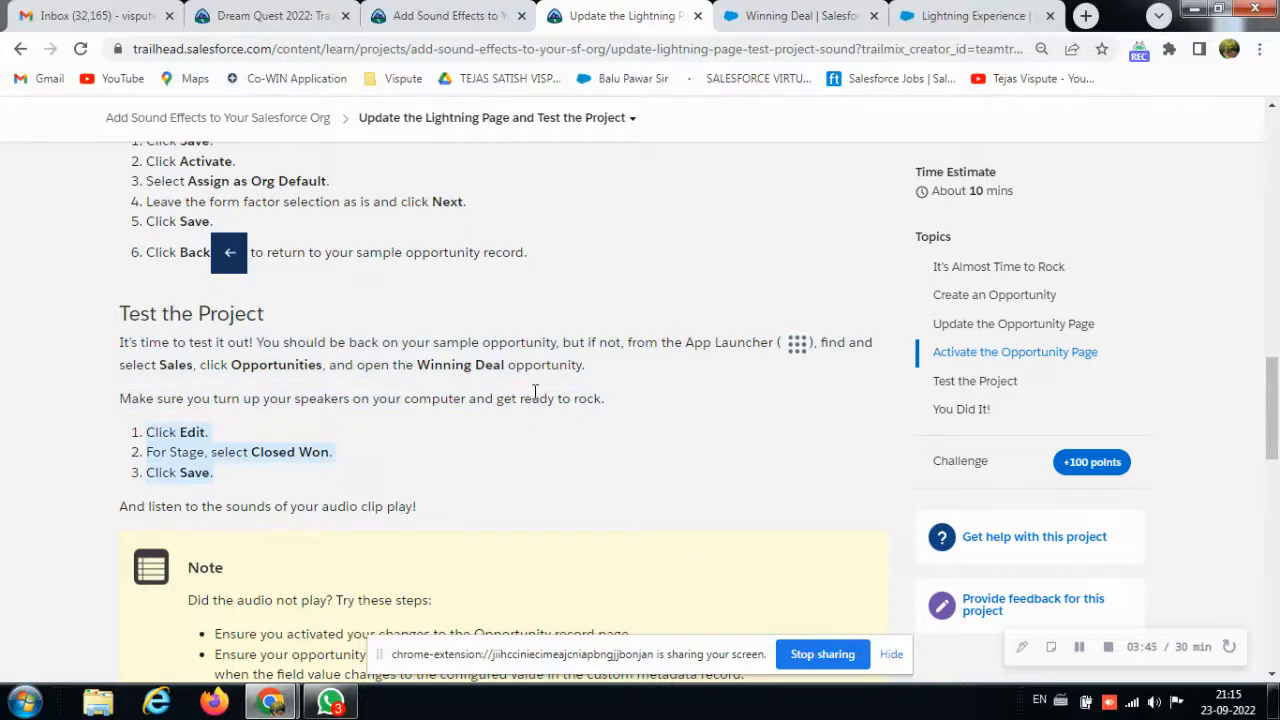
- Edit the Winning Deal opportunity, set its Stage to Closed Won and save the record
click(780, 20)
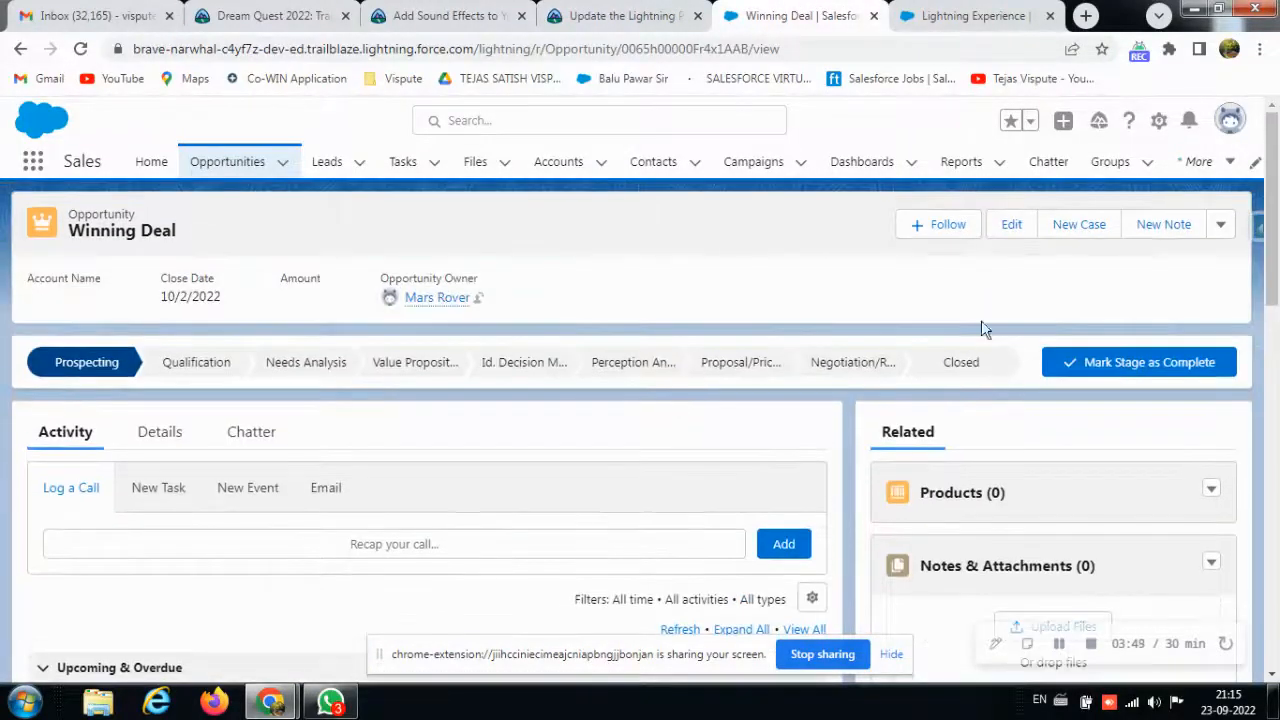
click(1014, 224)
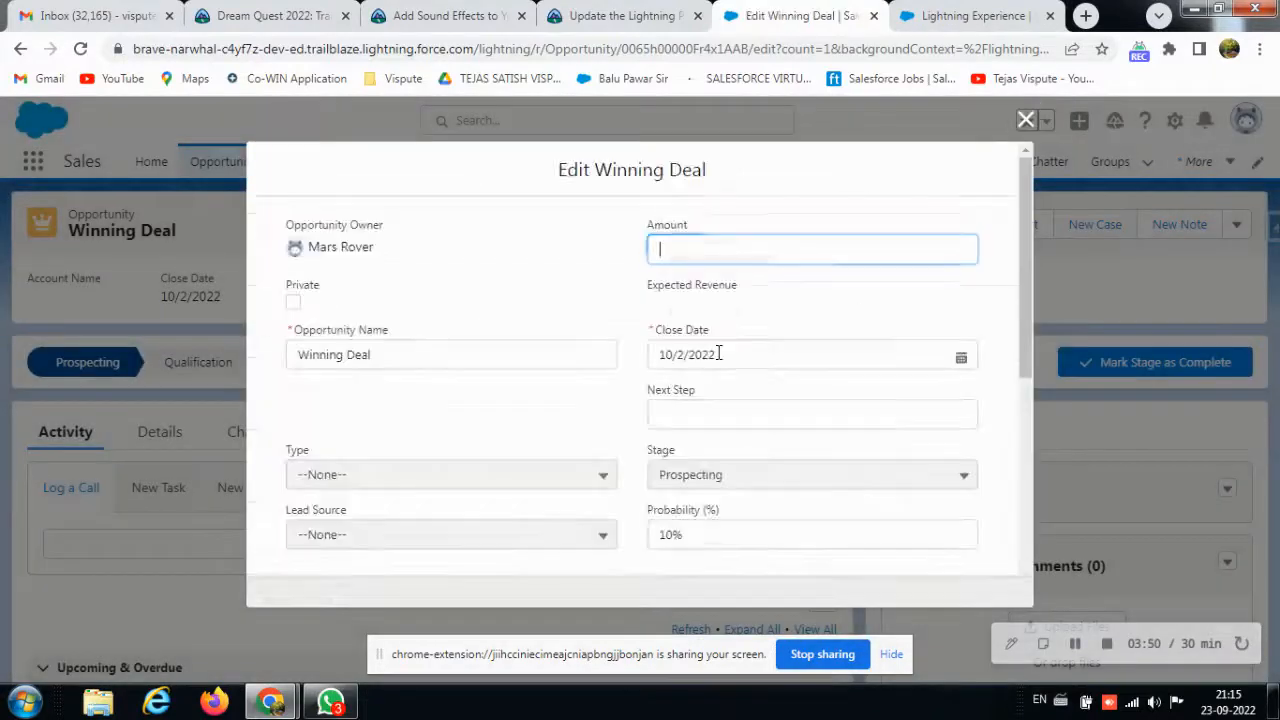
scroll(940, 410, down, 1)
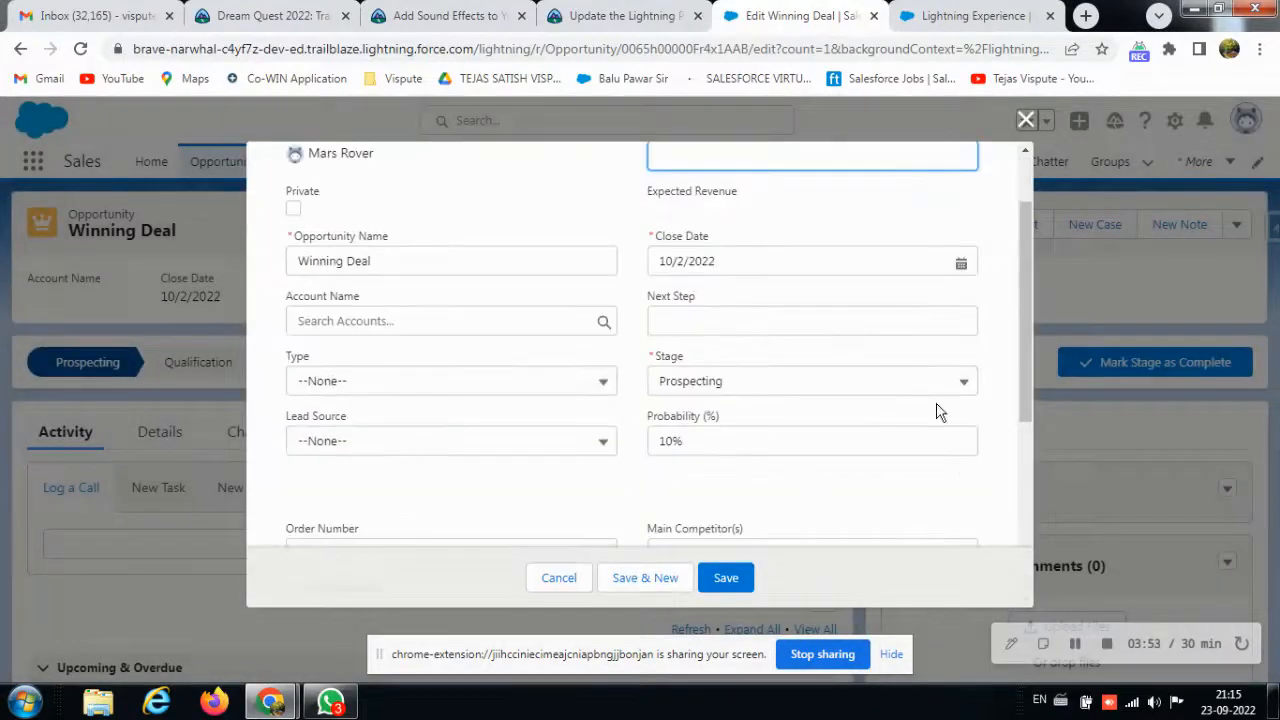
click(951, 386)
scroll(765, 506, down, 1)
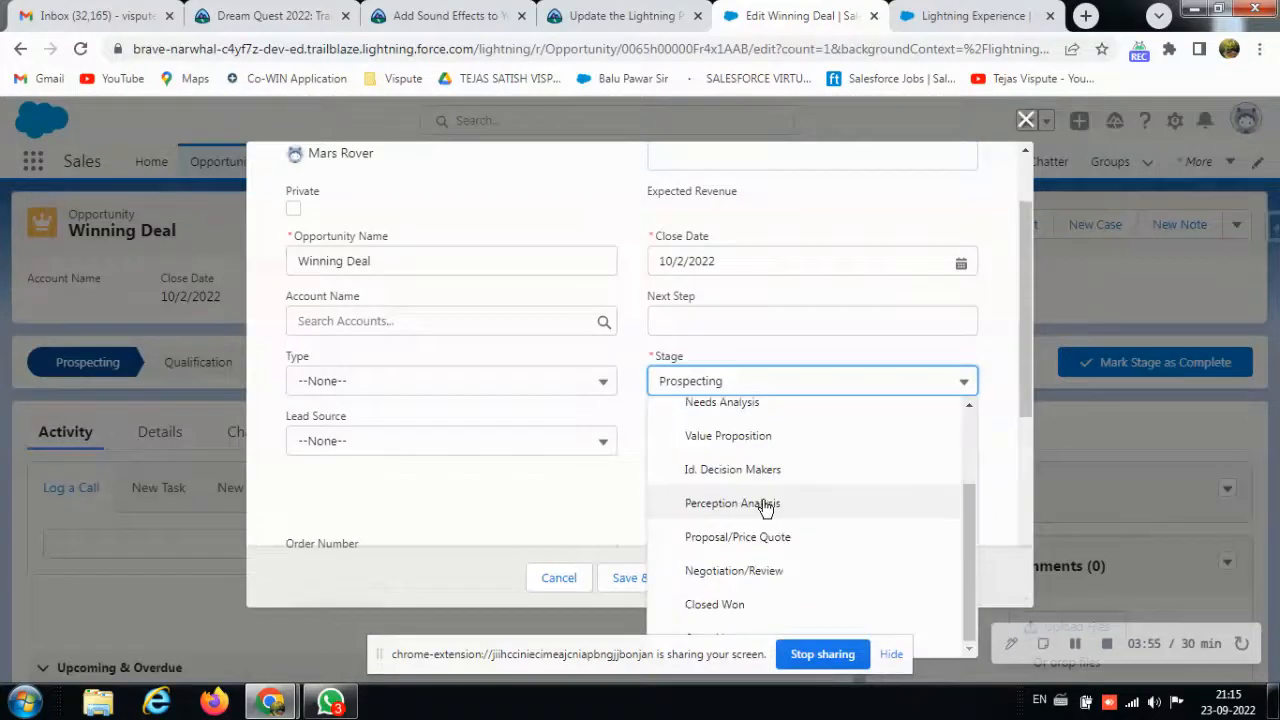
click(722, 608)
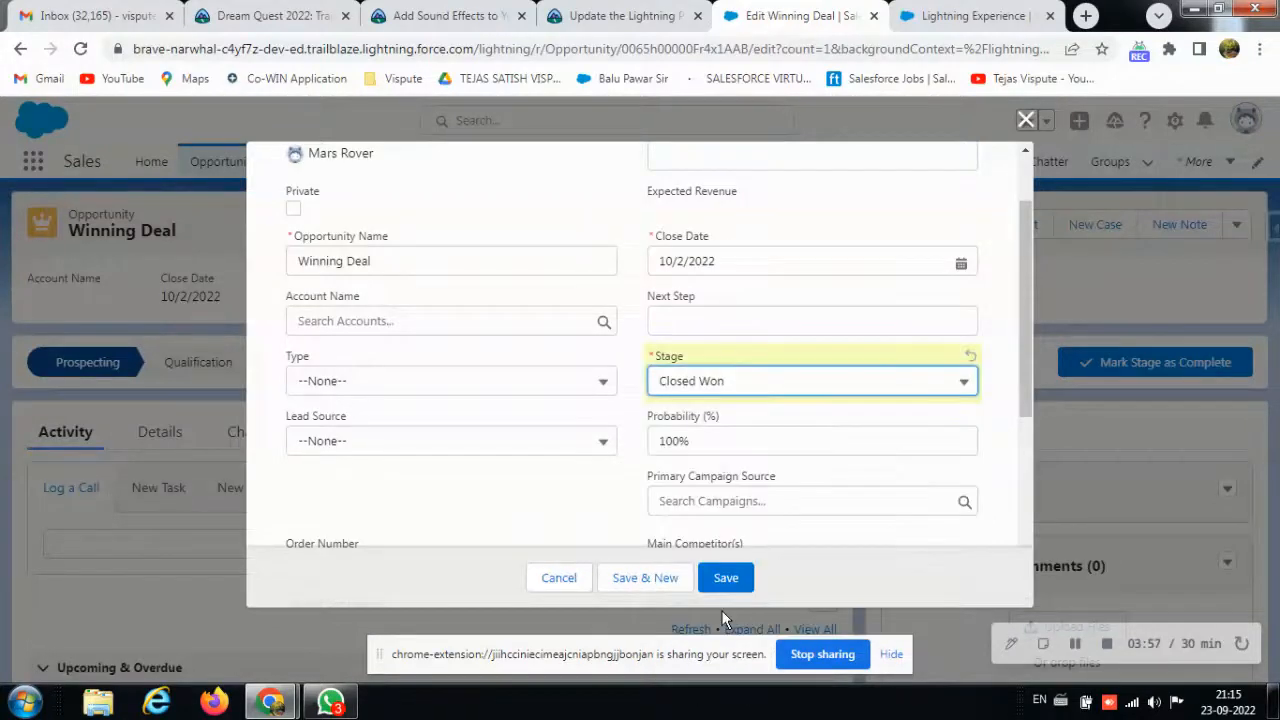
click(731, 578)
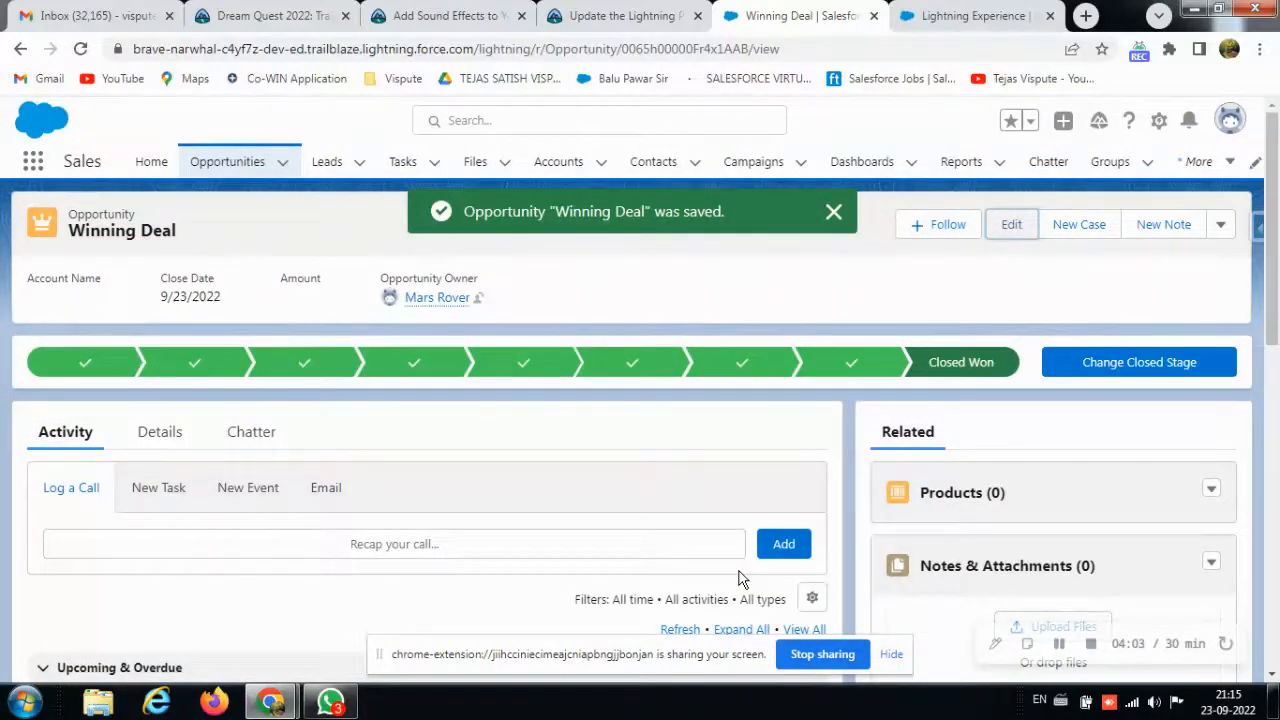
- Review the Trailhead instruction about listening for the audio clip, then go back to the Winning Deal record
click(616, 10)
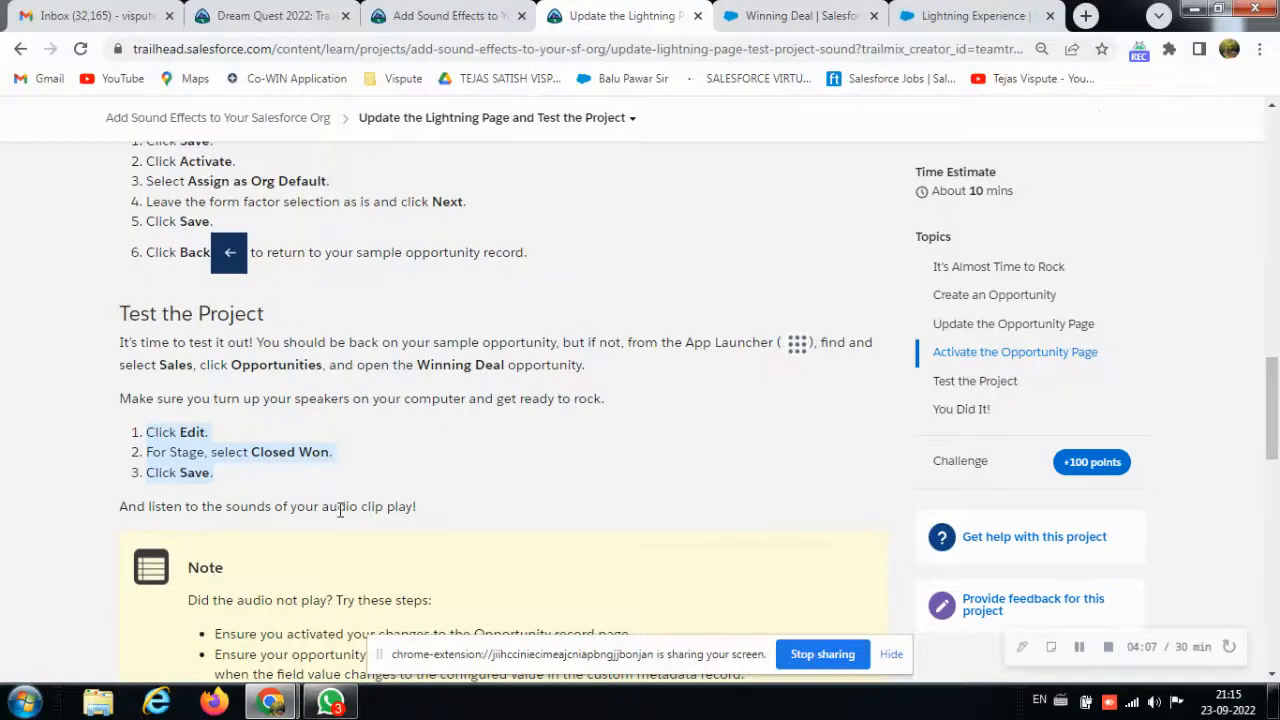
scroll(340, 509, down, 1)
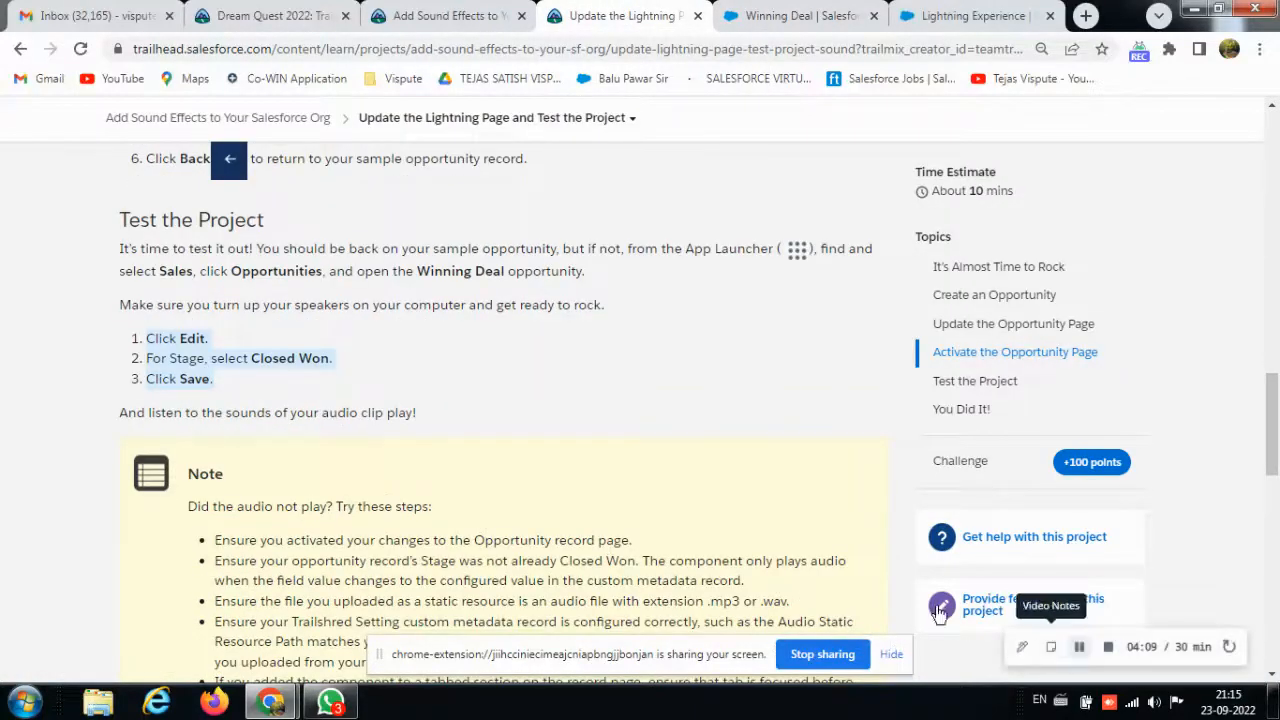
click(90, 422)
drag(238, 430, 420, 418)
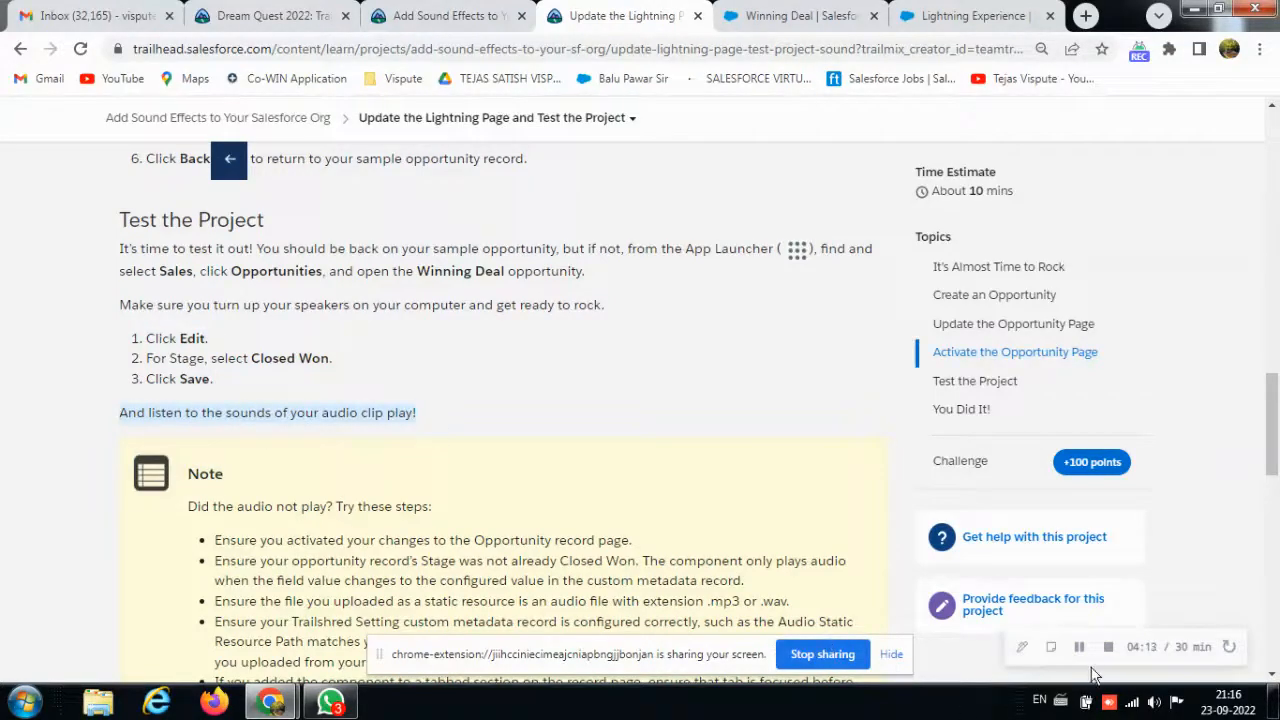
key(ctrl+Tab)
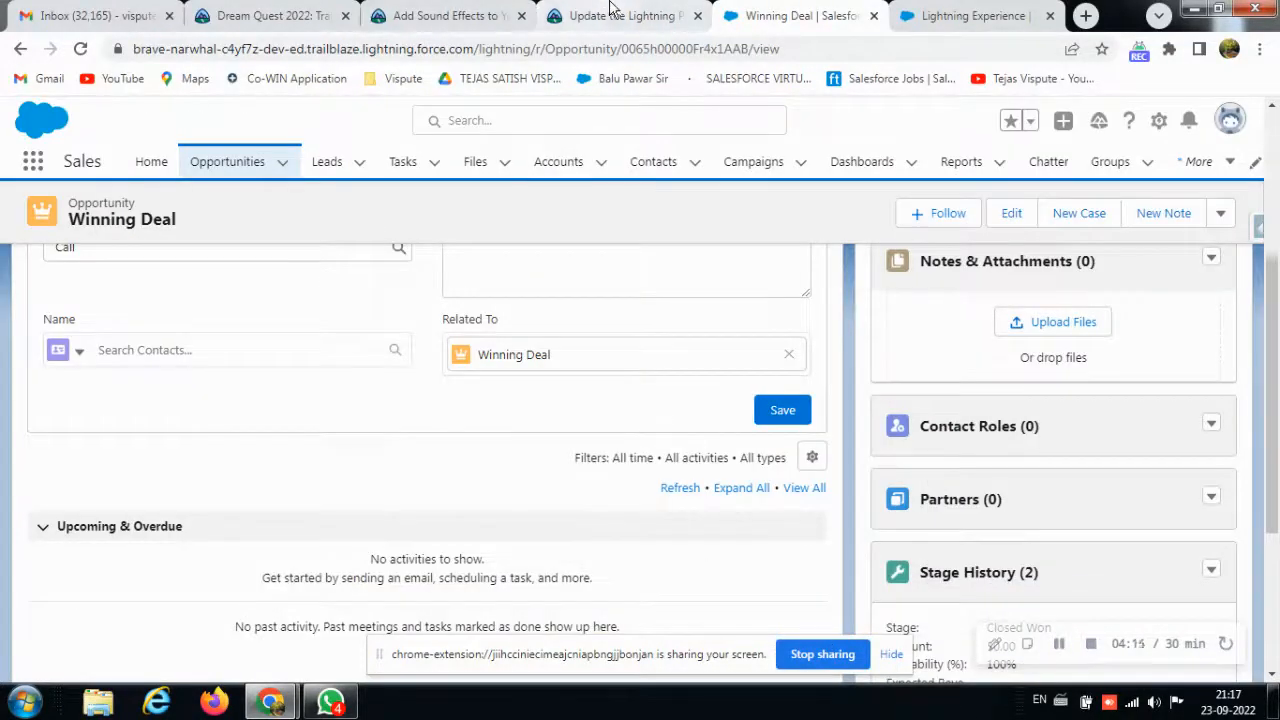
- Submit the Update the Lightning Page and Test the Project step in Trailhead for verification to earn 100 points
click(613, 10)
scroll(403, 408, down, 8)
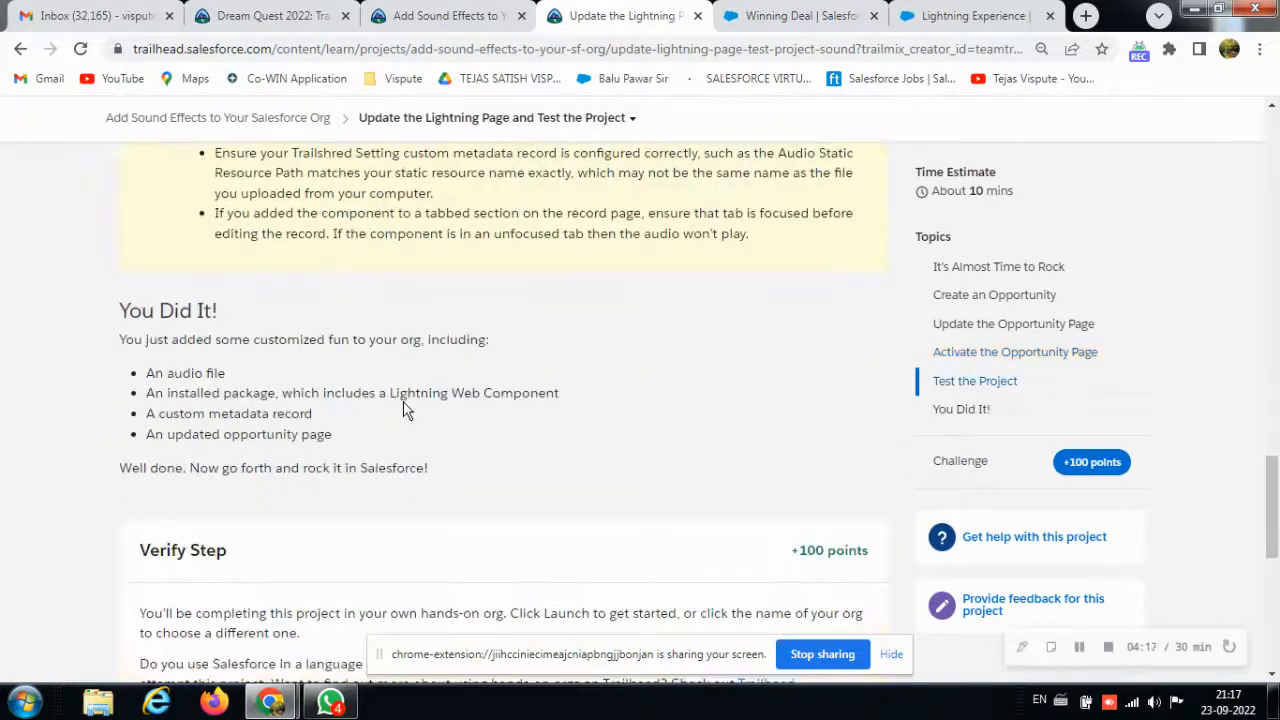
scroll(403, 408, down, 2)
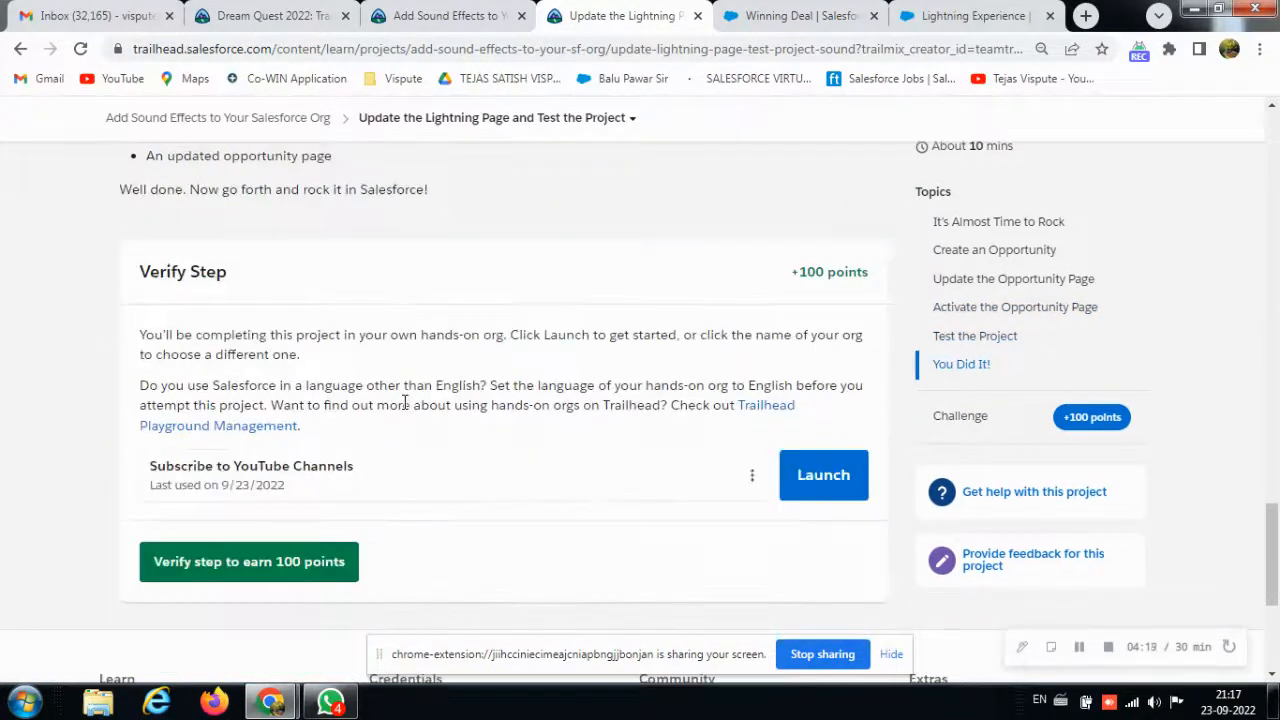
click(283, 466)
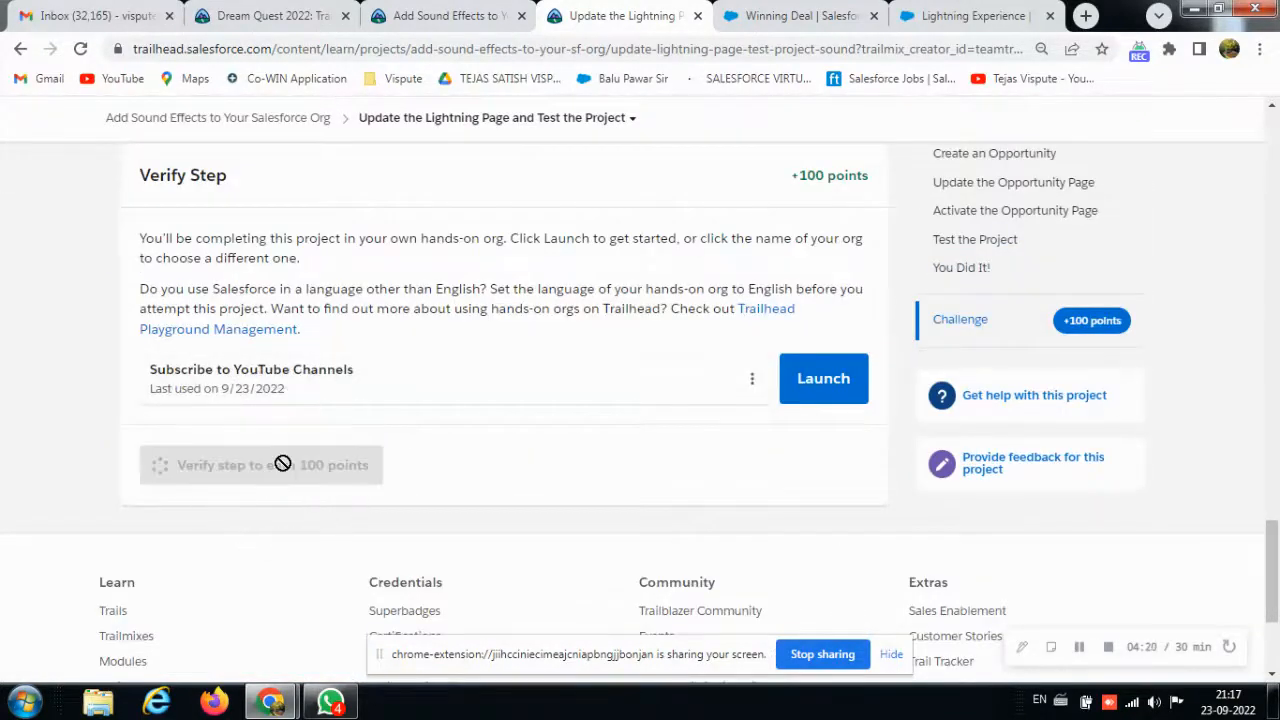